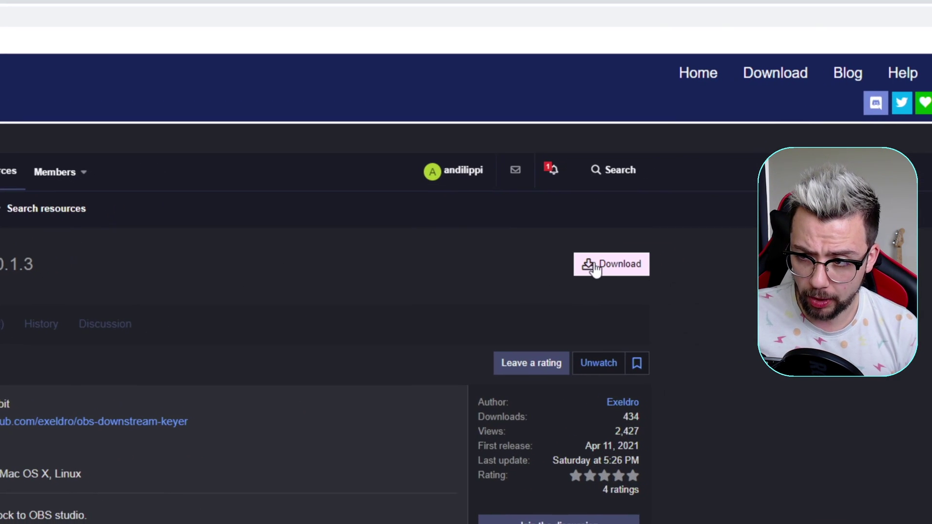
- Download downstream-keyer-0.1.3-windows.zip from the Downstream Keyer plugin's file list
click(650, 142)
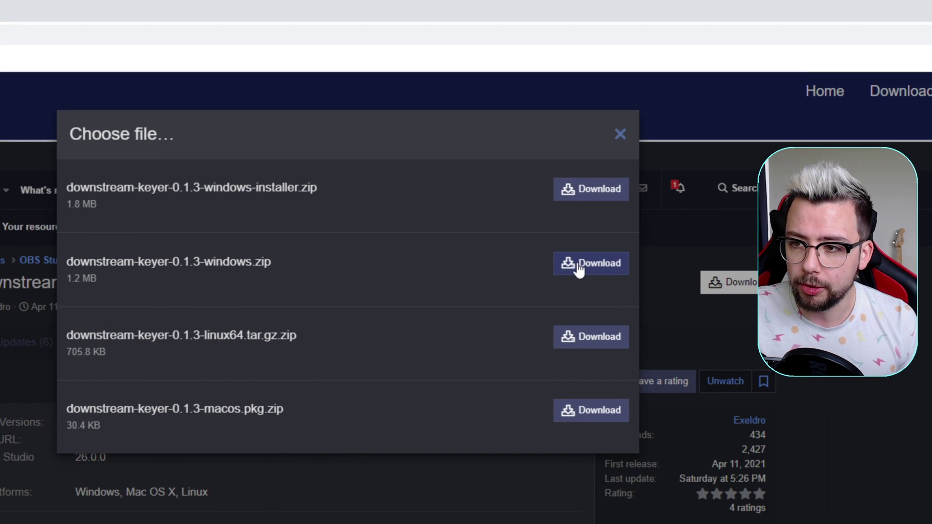
click(572, 268)
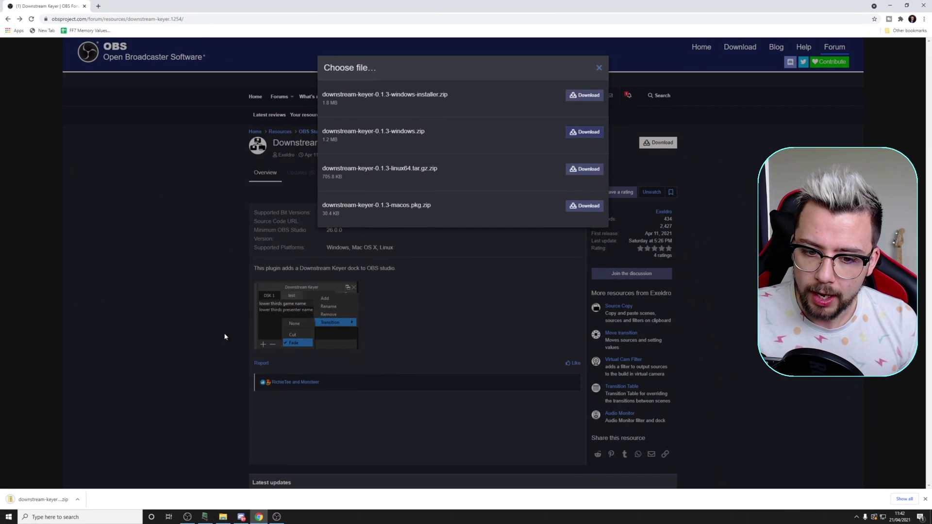
- Copy the zip's data and obs-plugins folders into C:\Program Files\obs-studio, replacing same-named files
click(53, 499)
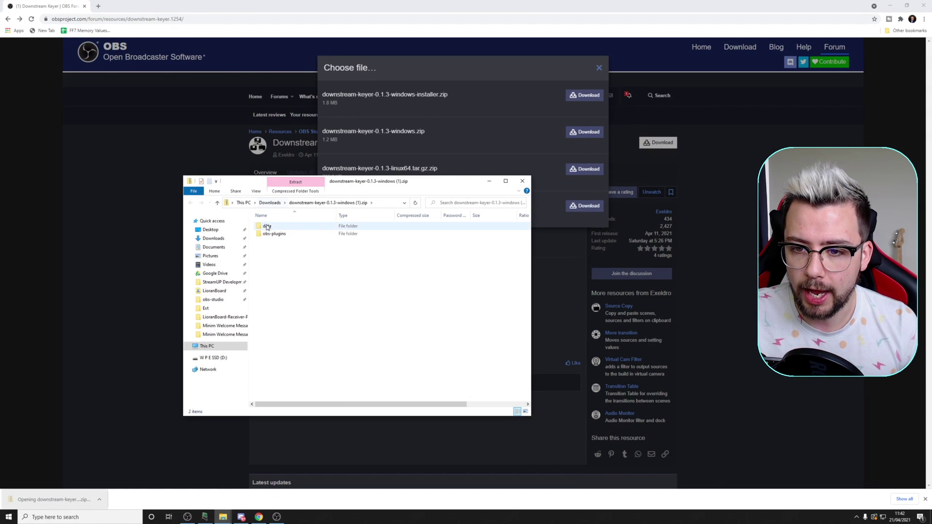
drag(335, 257, 251, 213)
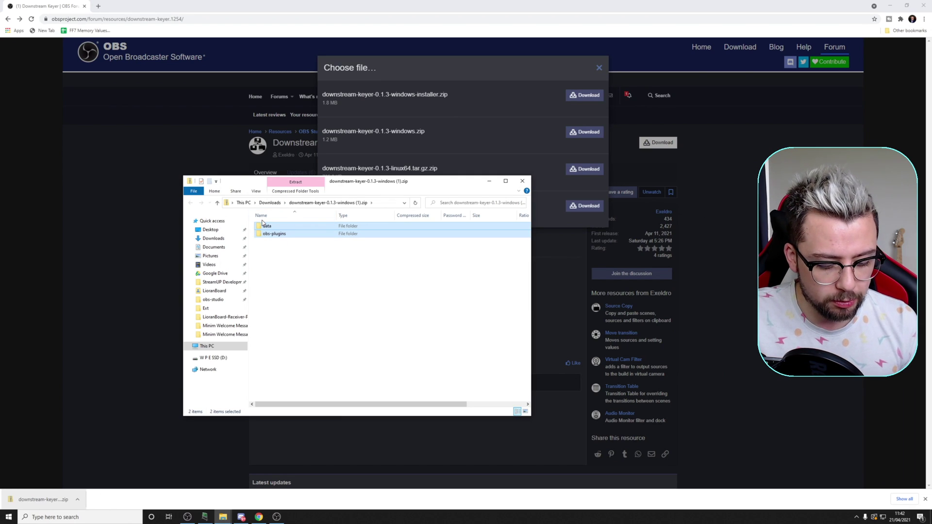
click(209, 347)
click(370, 306)
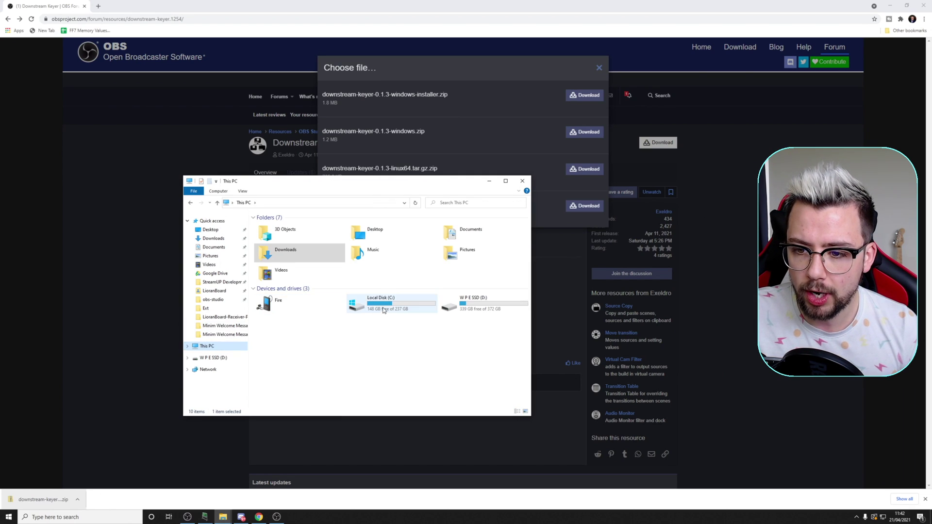
double_click(373, 308)
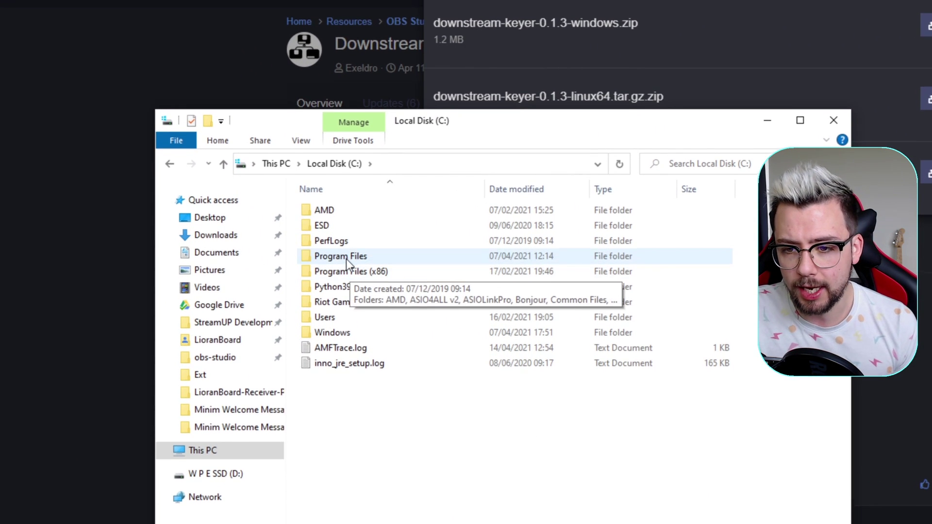
double_click(346, 250)
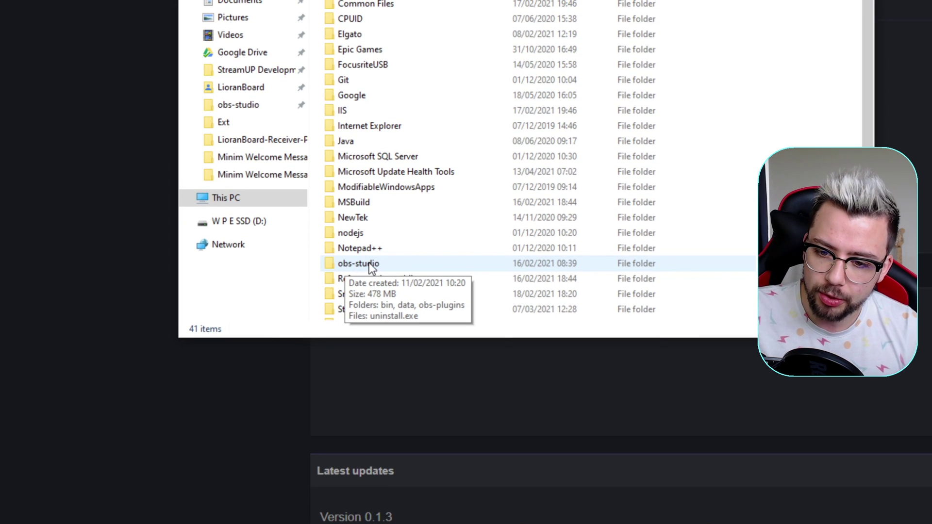
double_click(372, 265)
key(ctrl+v)
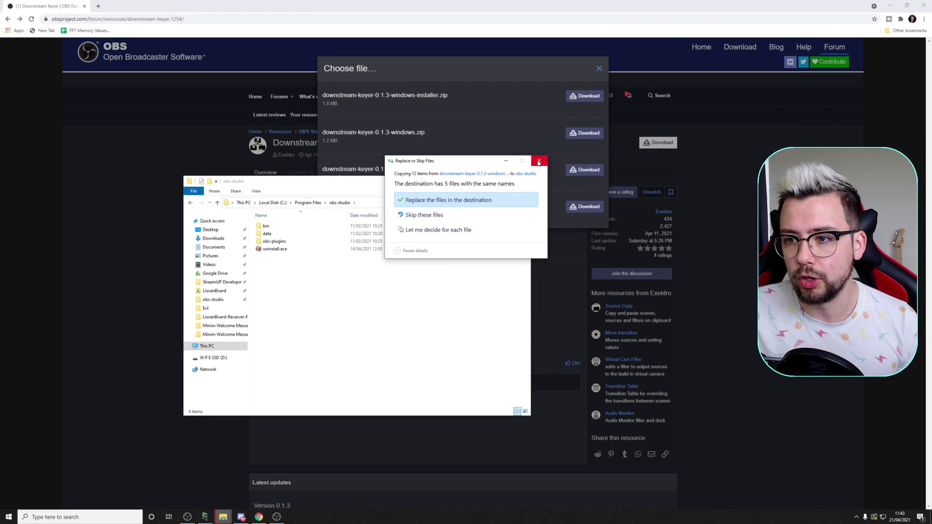
click(539, 162)
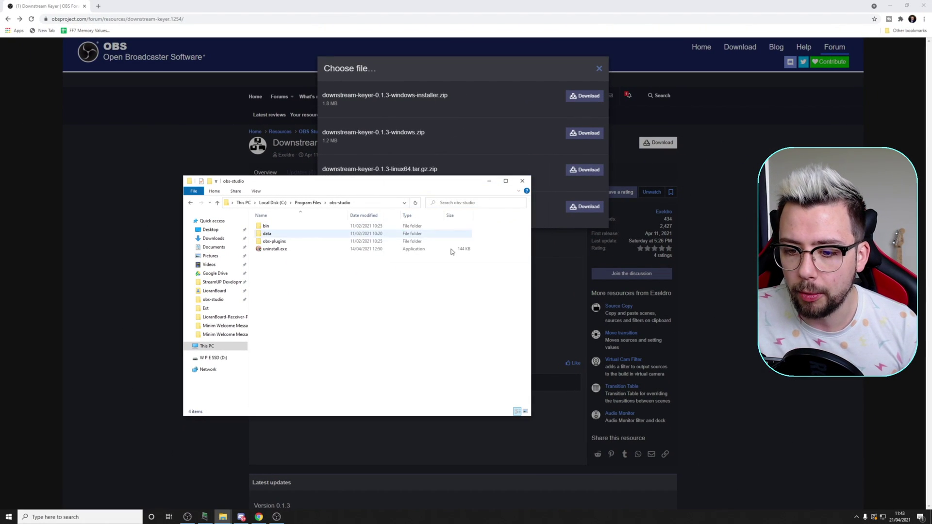
- Select the Display scene and enable the Downstream Keyer dock from View > Docks
click(277, 517)
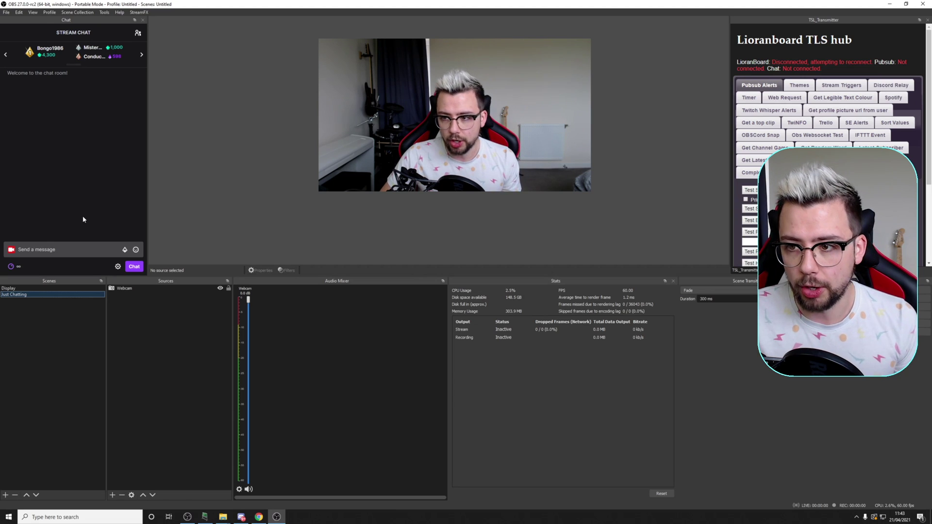
click(43, 289)
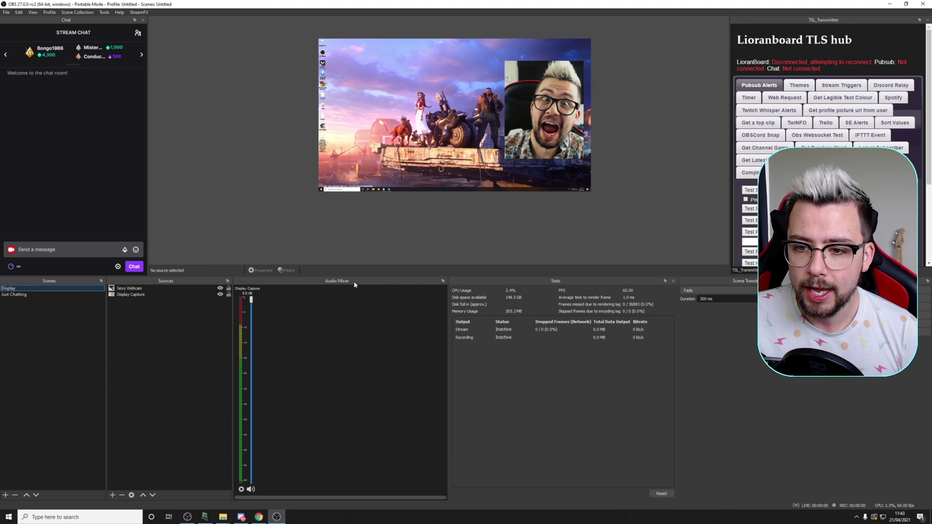
right_click(383, 284)
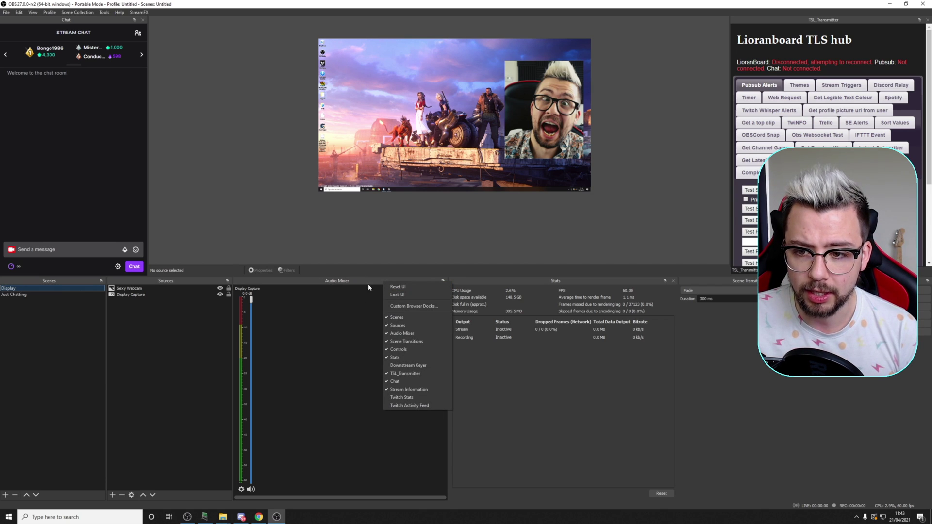
right_click(532, 279)
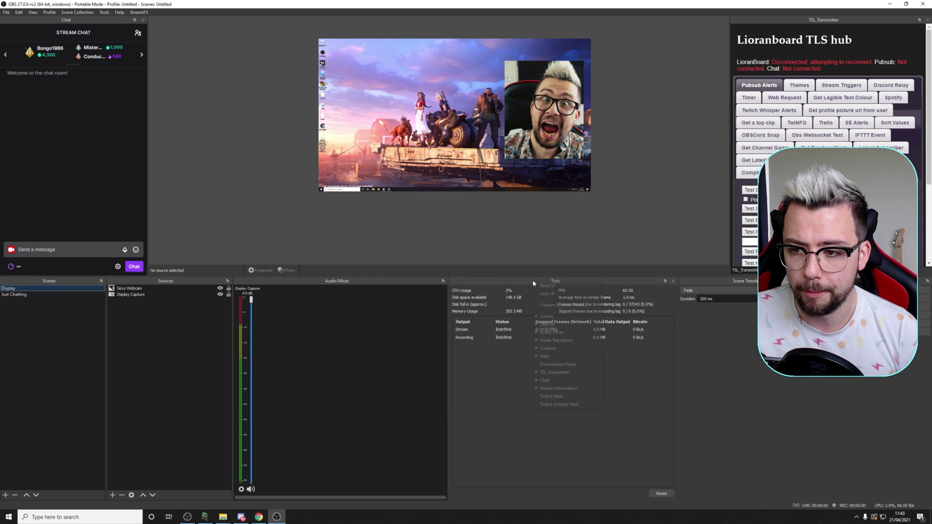
right_click(492, 282)
right_click(493, 281)
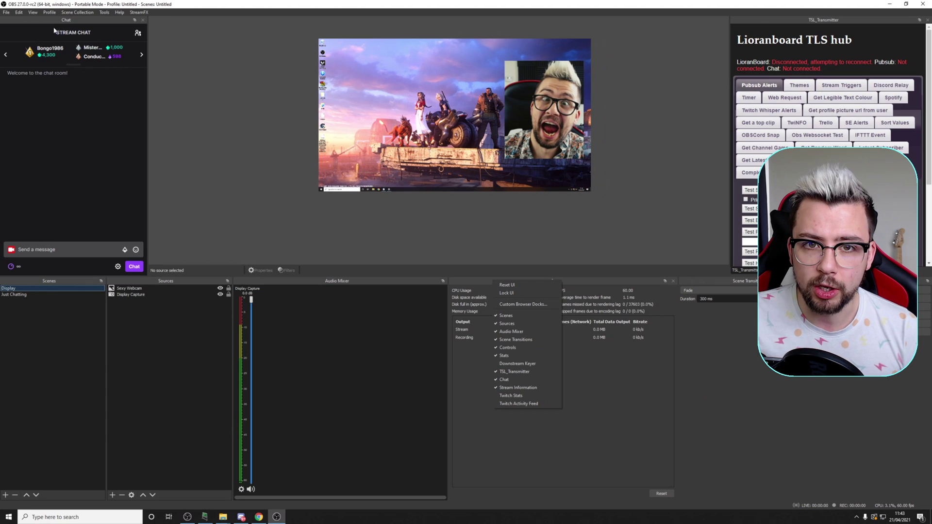
click(32, 13)
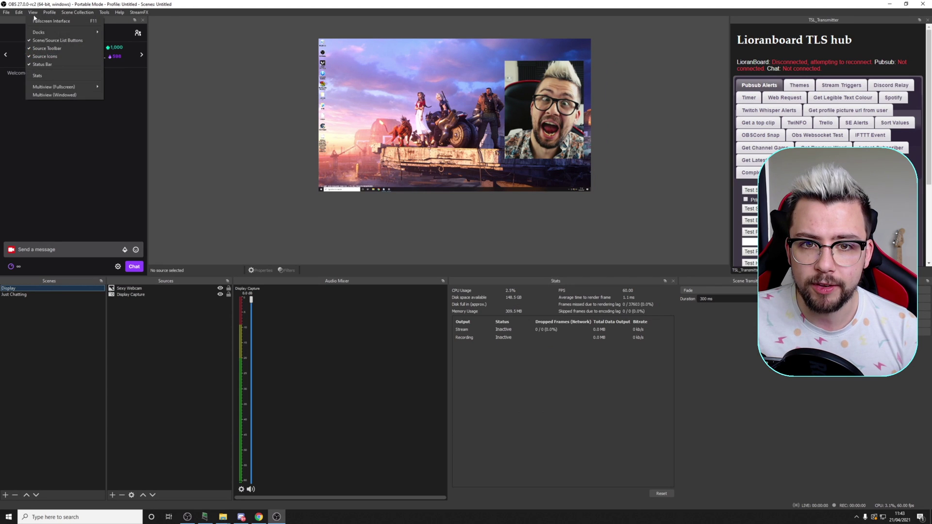
mouse_move(55, 33)
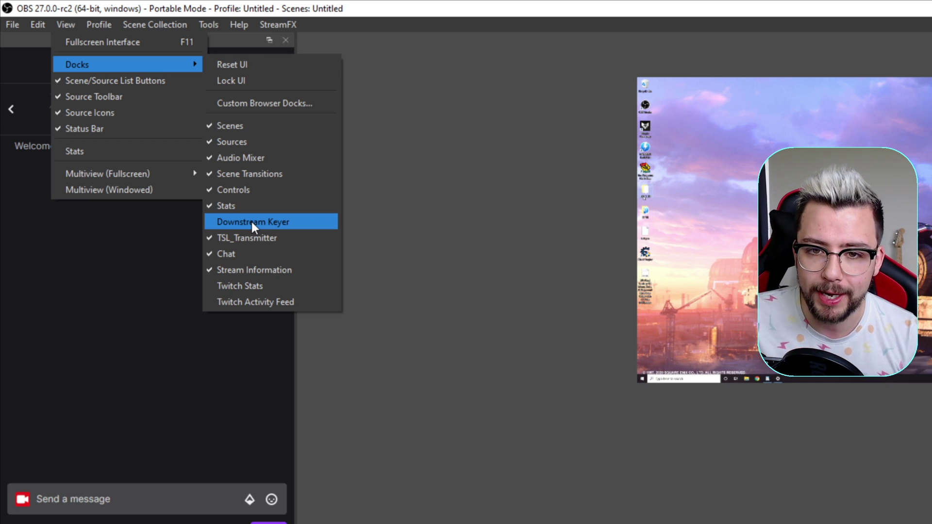
click(252, 222)
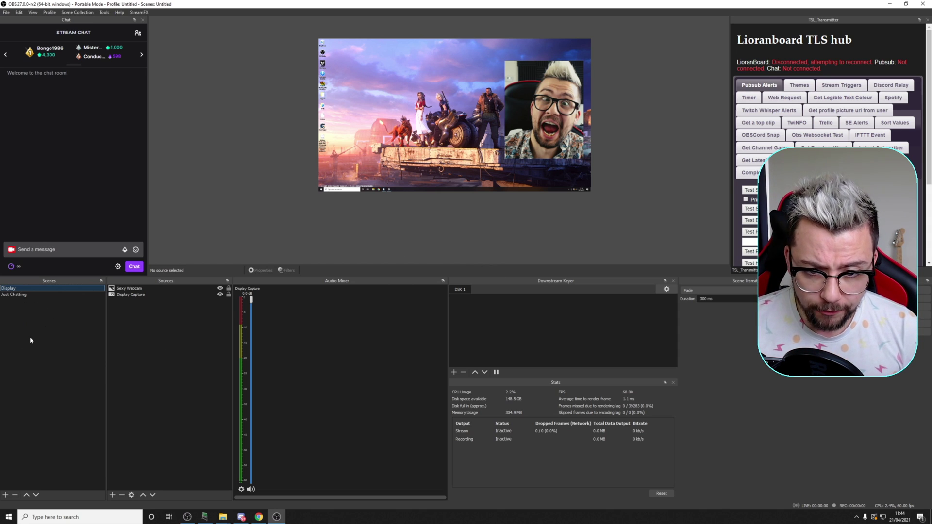
- Create a new empty scene called Lower Thirds 1
click(5, 495)
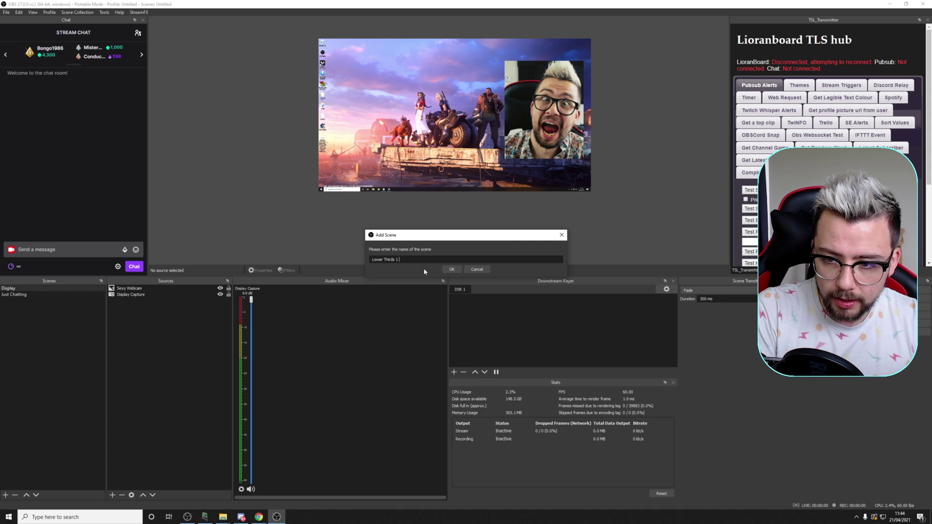
click(452, 270)
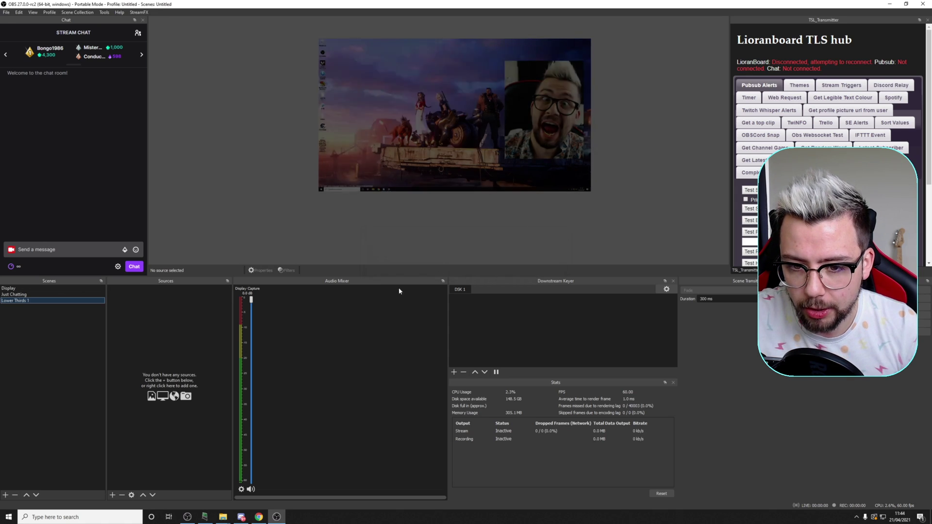
click(113, 496)
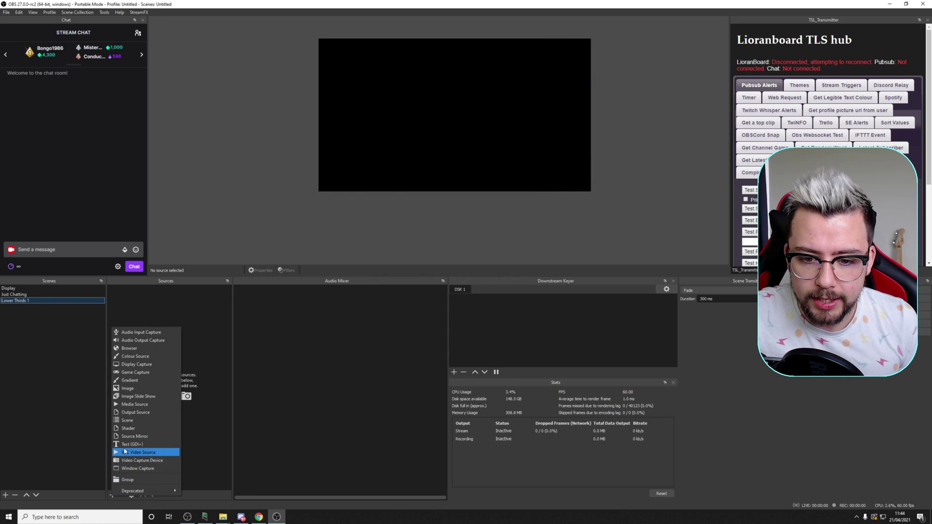
- Add text source LT 1 in Comic Sans MS size 72 reading 'h... i used Comic Sans...'
click(124, 448)
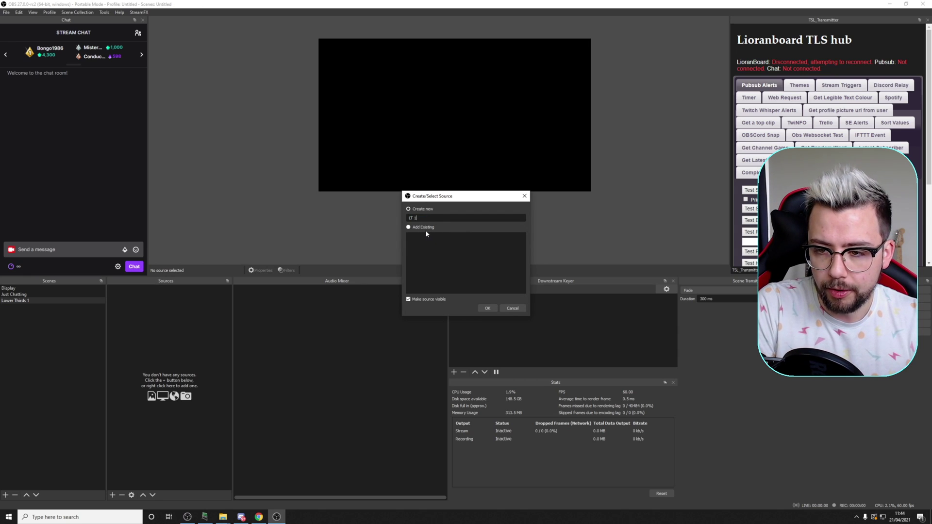
click(489, 309)
click(517, 284)
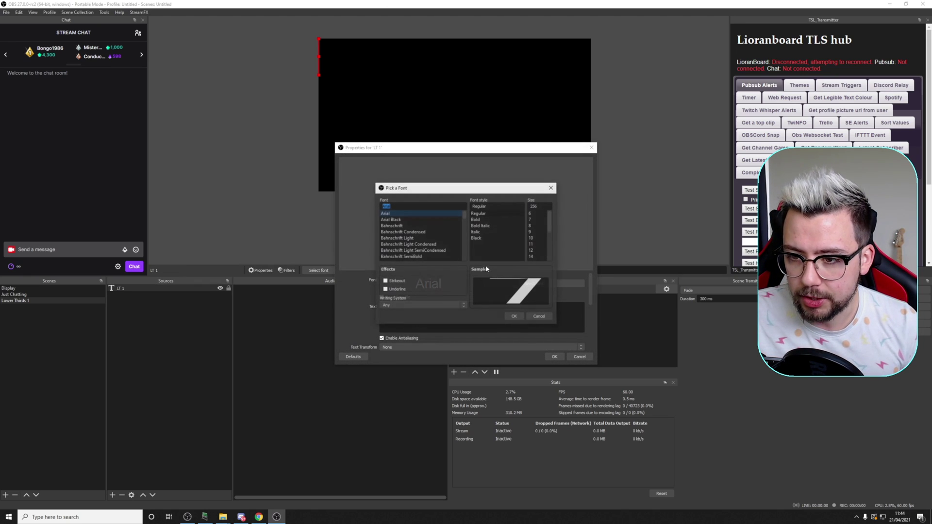
text(comic)
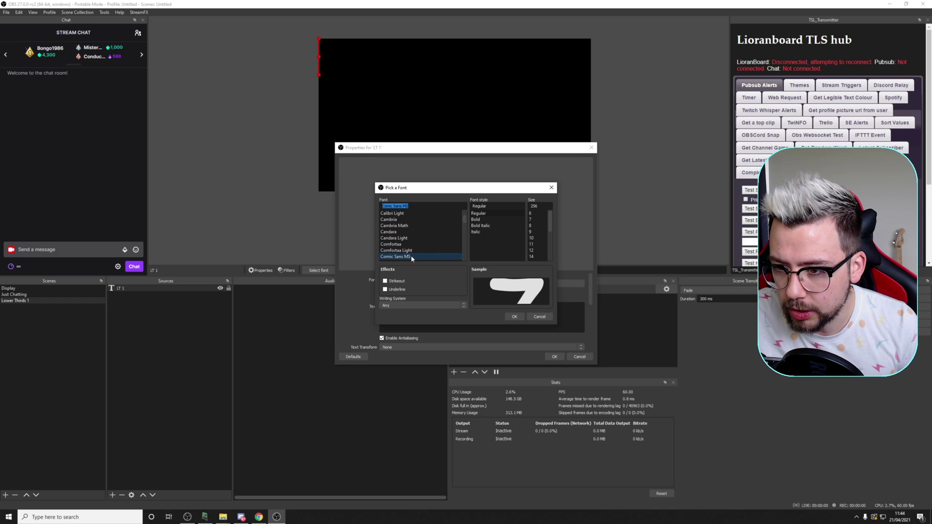
scroll(539, 251, down, 3)
click(532, 257)
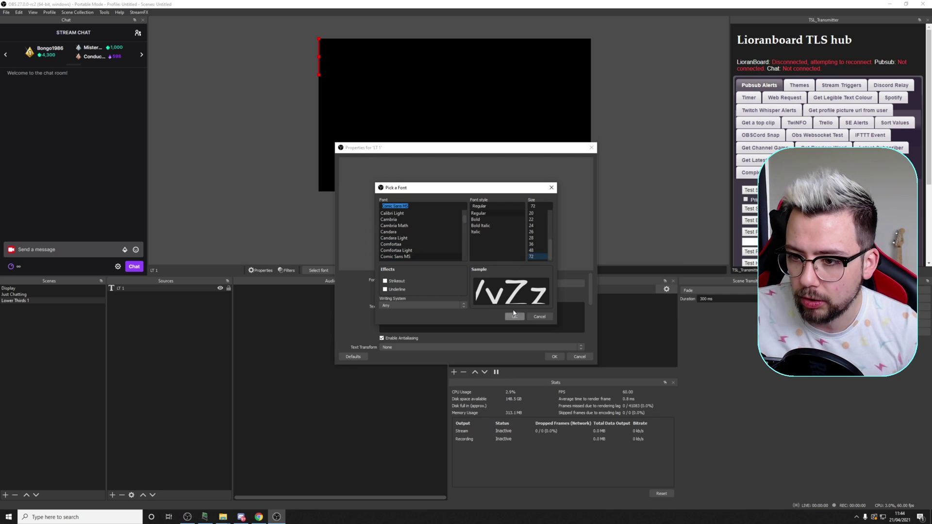
click(514, 316)
scroll(355, 292, down, 2)
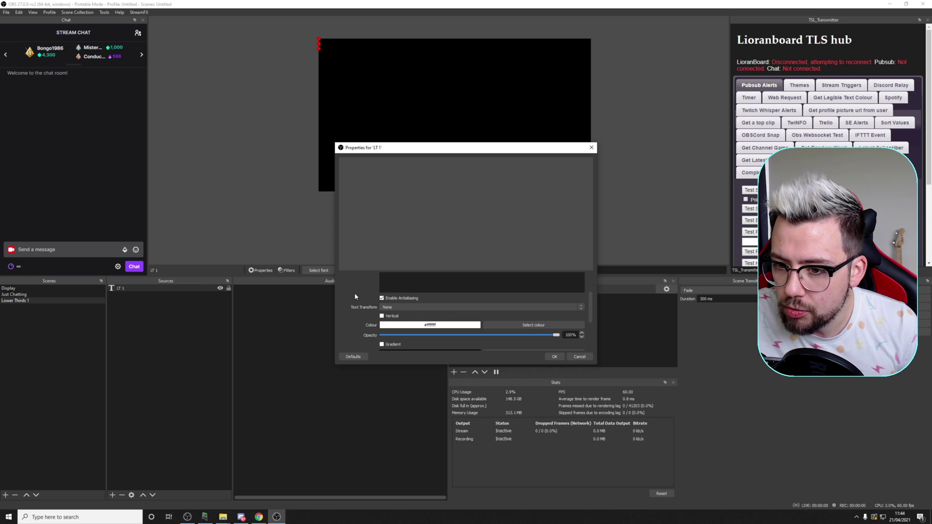
scroll(355, 292, up, 2)
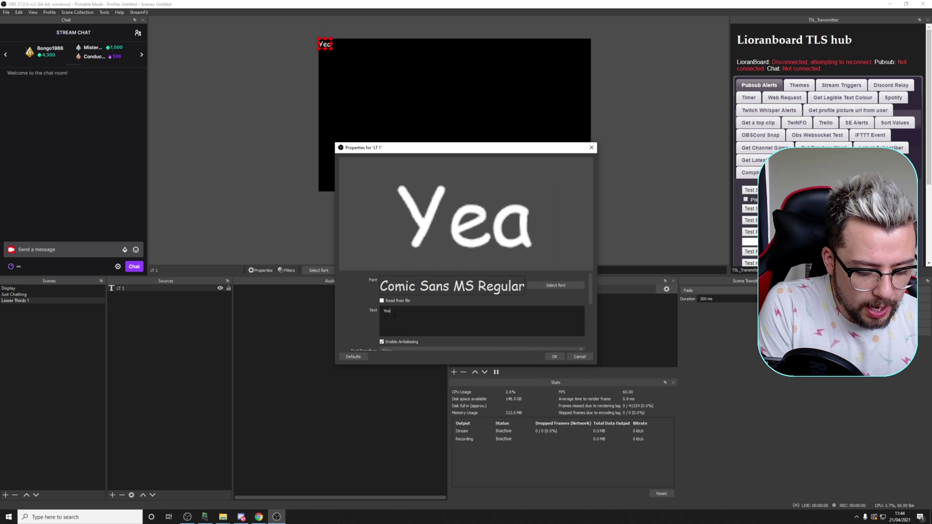
text(h... i use)
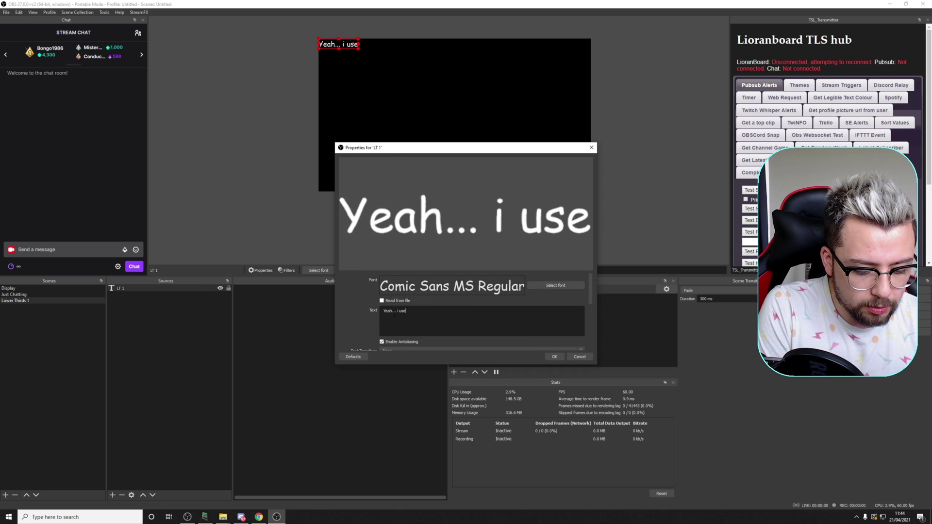
text(d Comic Sa)
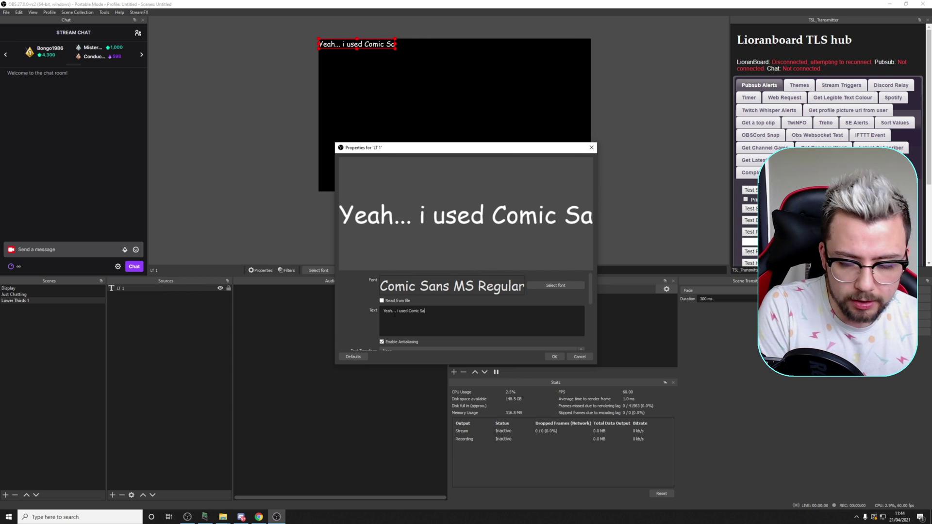
text(ns...)
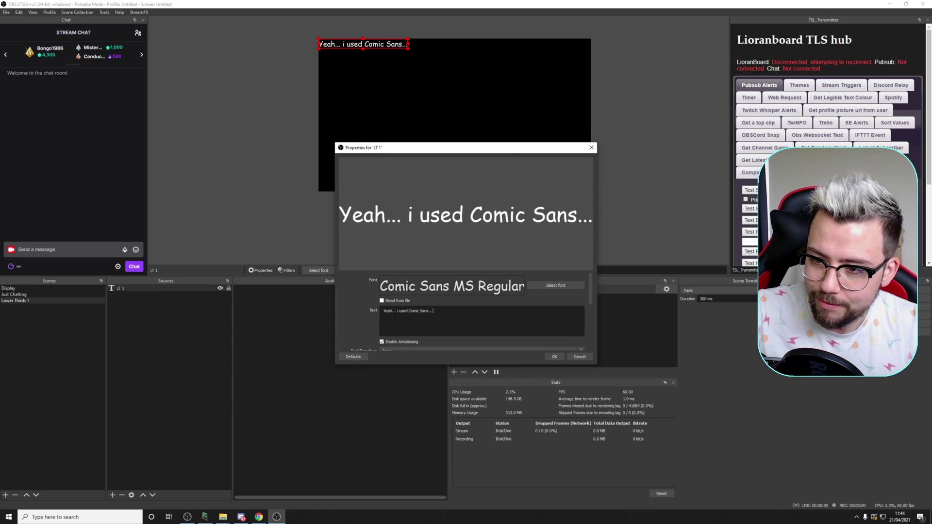
- Make the caption black on a white background with raised opacity, enlarge it, and apply
scroll(427, 309, down, 2)
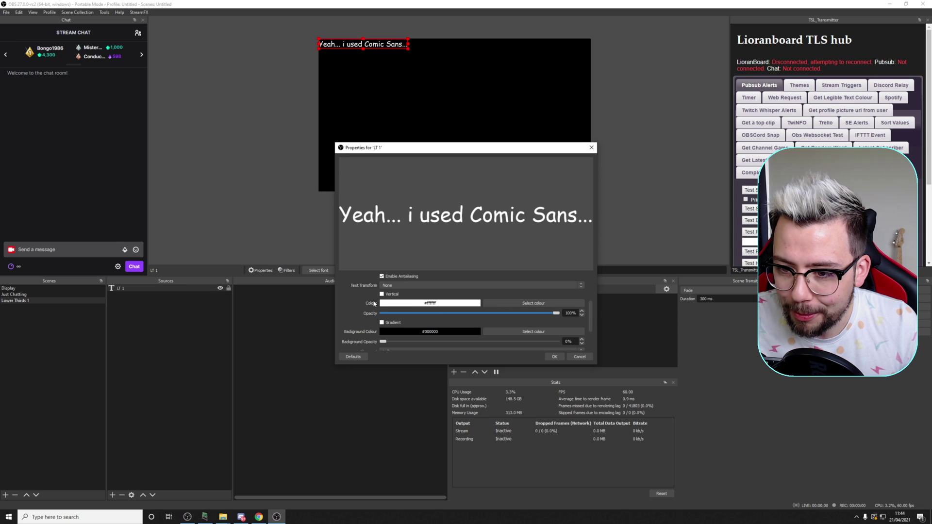
click(534, 303)
click(381, 203)
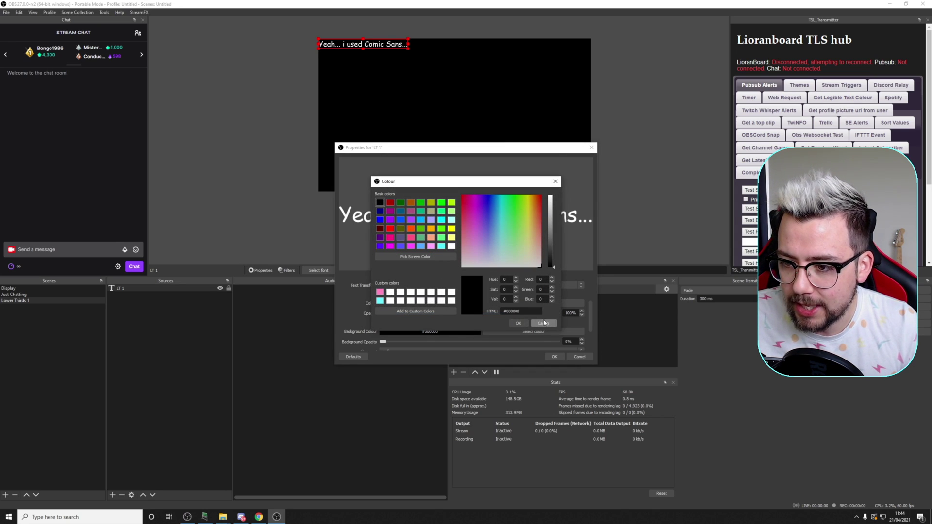
click(519, 323)
click(520, 332)
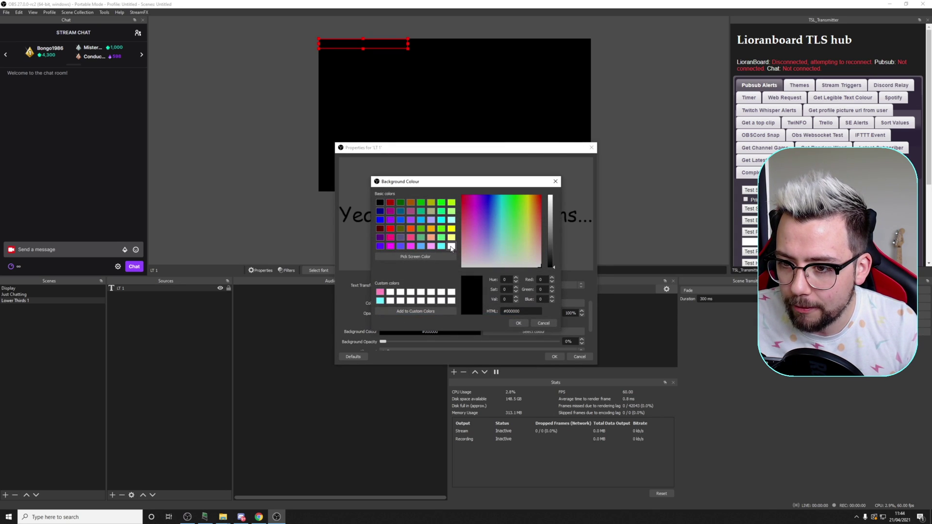
click(451, 247)
click(518, 322)
drag(383, 342, 615, 348)
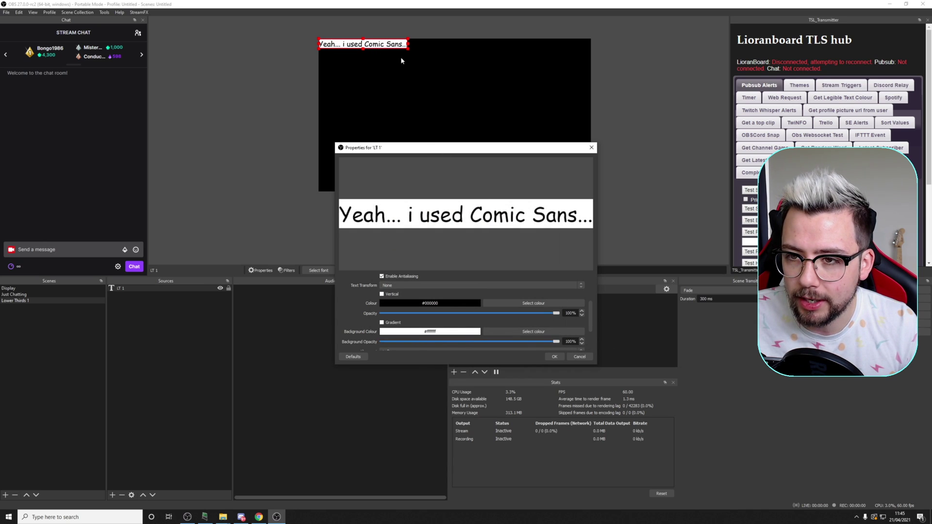
drag(363, 48, 374, 175)
click(554, 356)
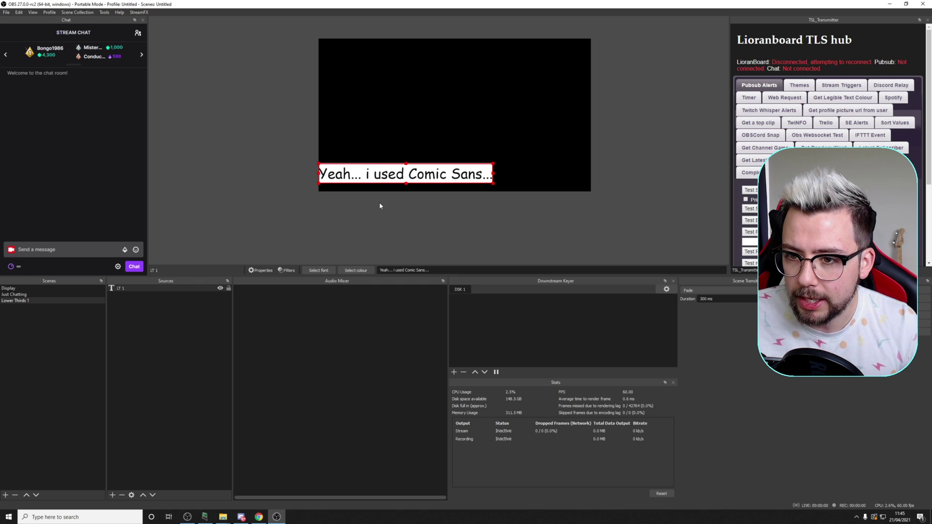
- Check the Just Chatting scene's contents, then return to the Lower Thirds 1 scene
click(24, 288)
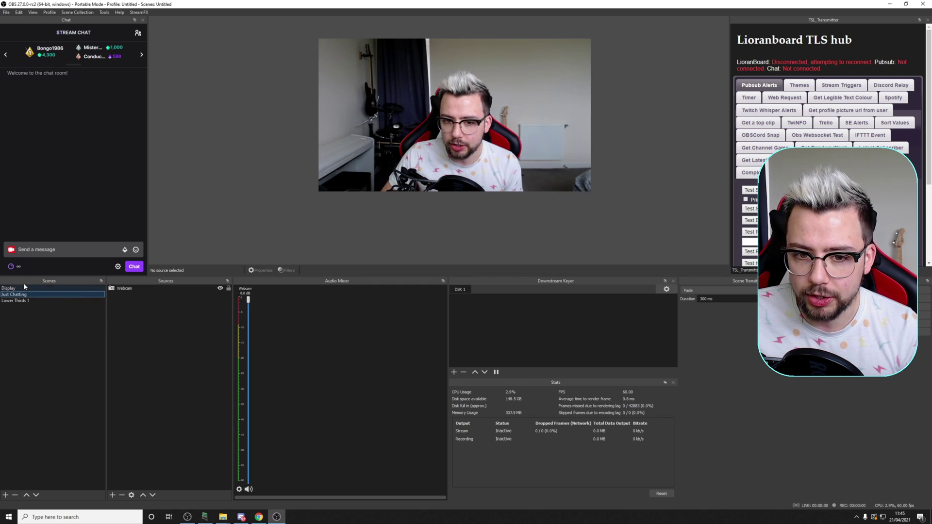
click(25, 295)
click(26, 301)
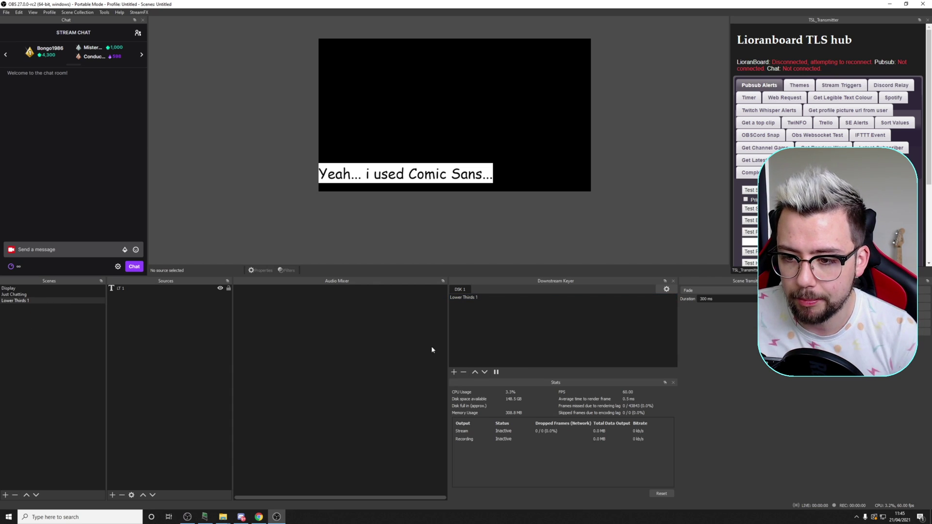
- Enable the Lower Thirds 1 keyer overlay and confirm it persists across Just Chatting and Display
click(471, 298)
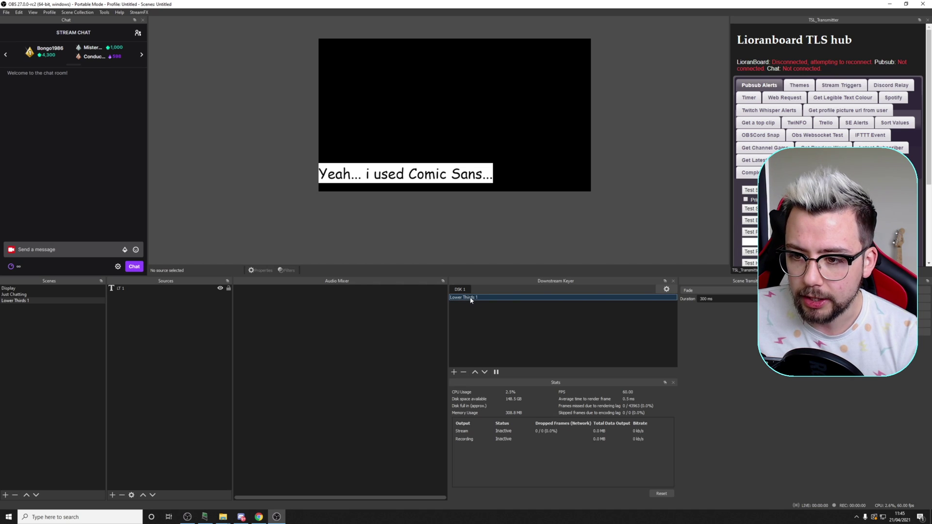
click(15, 294)
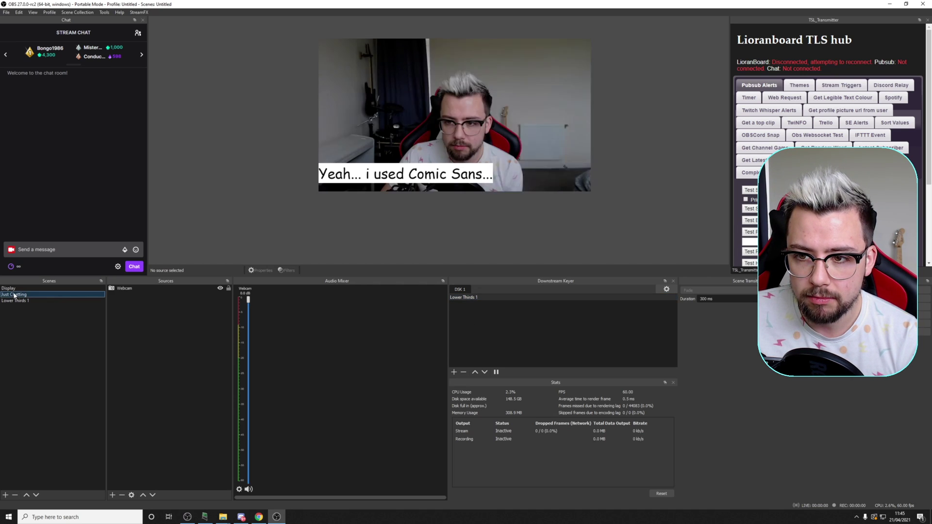
click(9, 288)
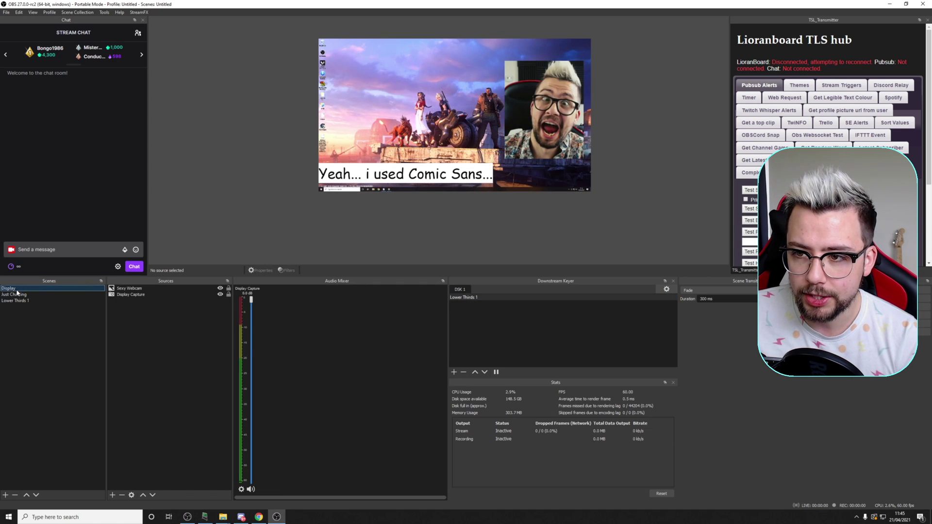
click(21, 295)
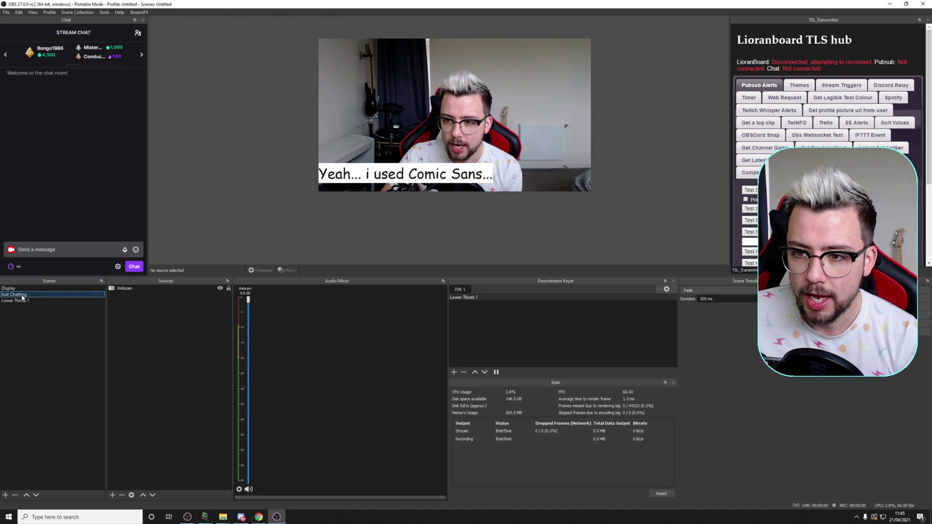
click(2, 289)
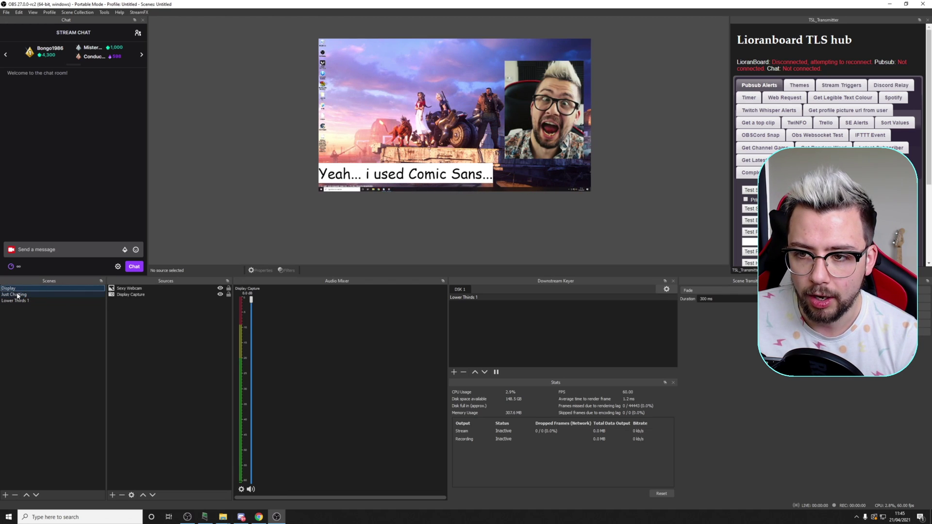
click(695, 290)
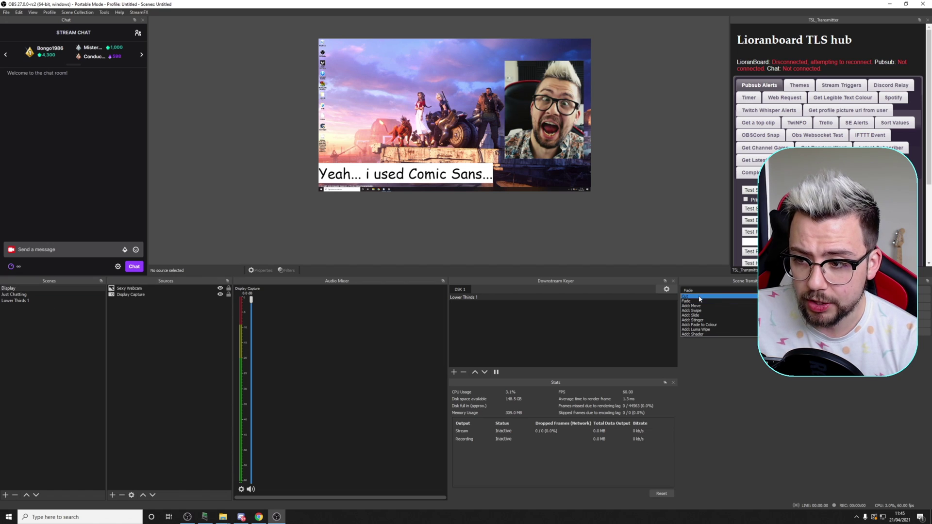
- Add a Luma Wipe transition using the Square pattern, preview it, and save
click(699, 330)
click(453, 270)
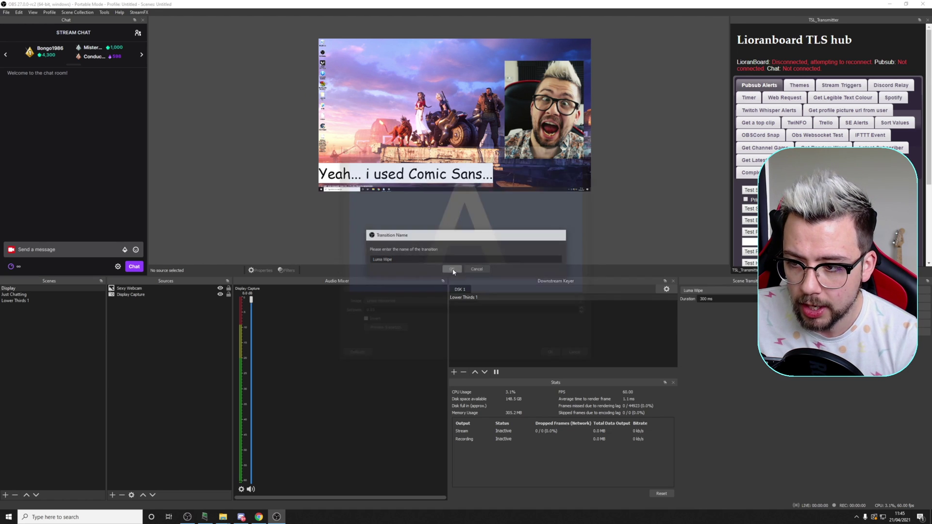
click(499, 303)
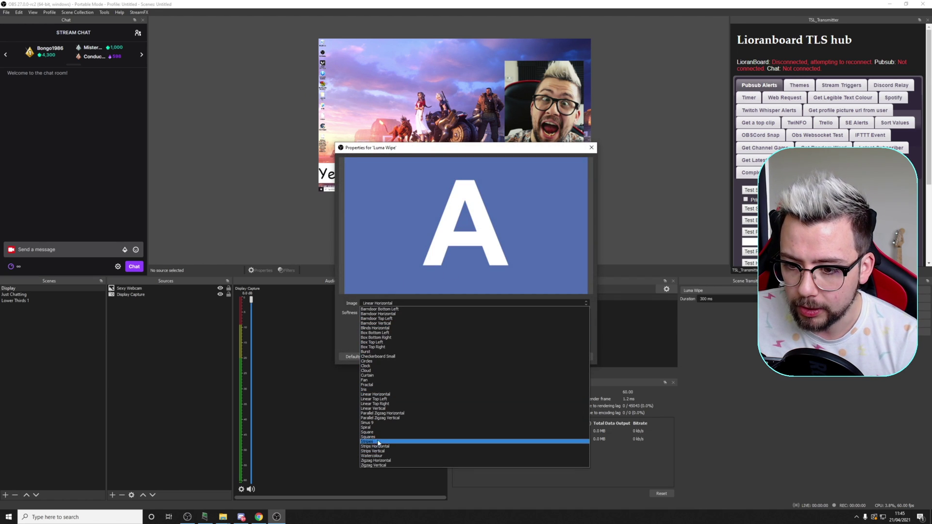
click(373, 432)
click(382, 332)
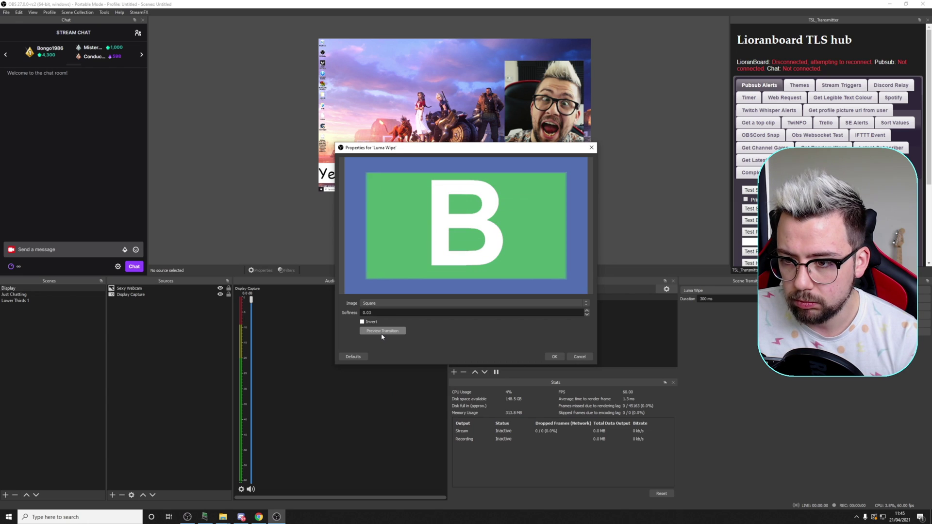
click(555, 357)
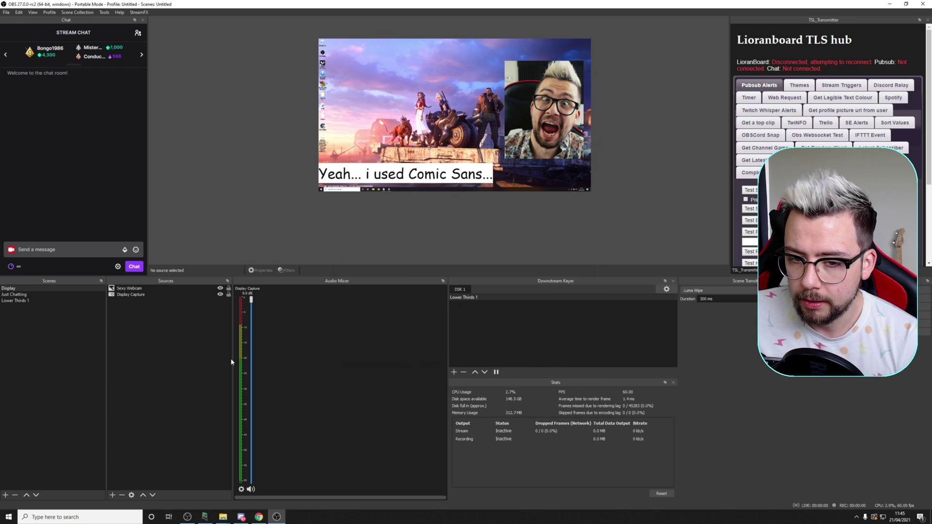
click(23, 294)
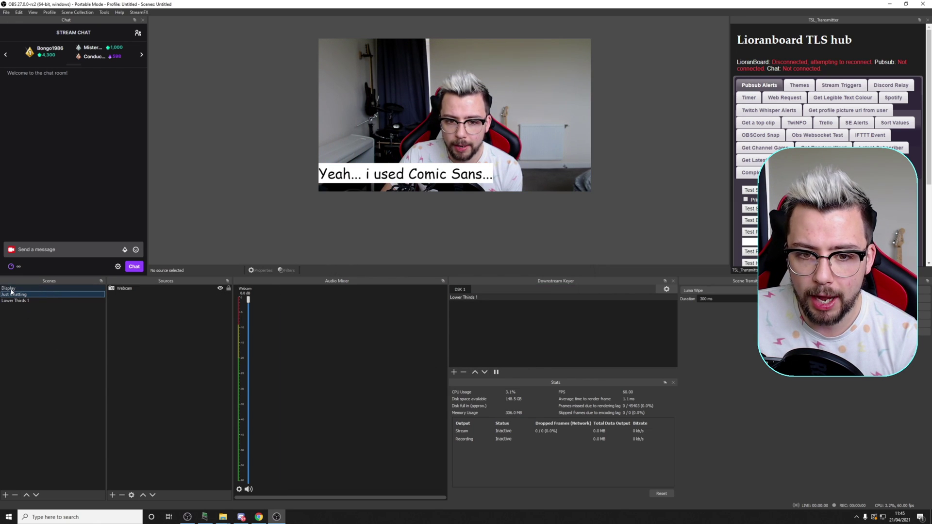
- Test the Luma Wipe by switching back and forth between Display and Just Chatting
click(12, 290)
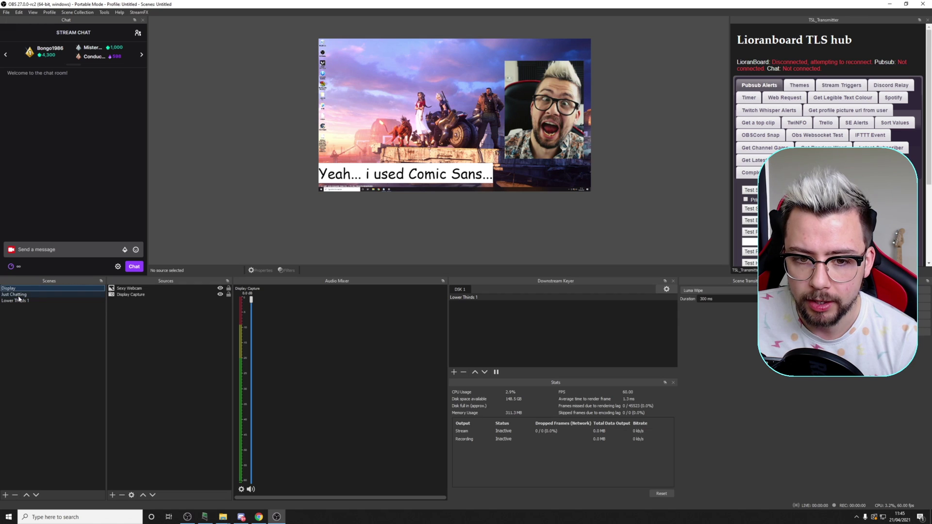
click(23, 294)
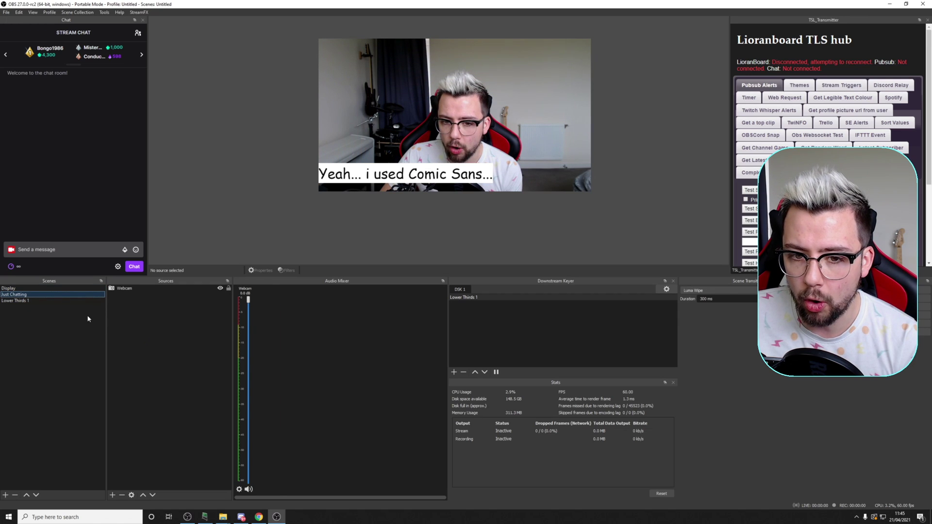
click(31, 289)
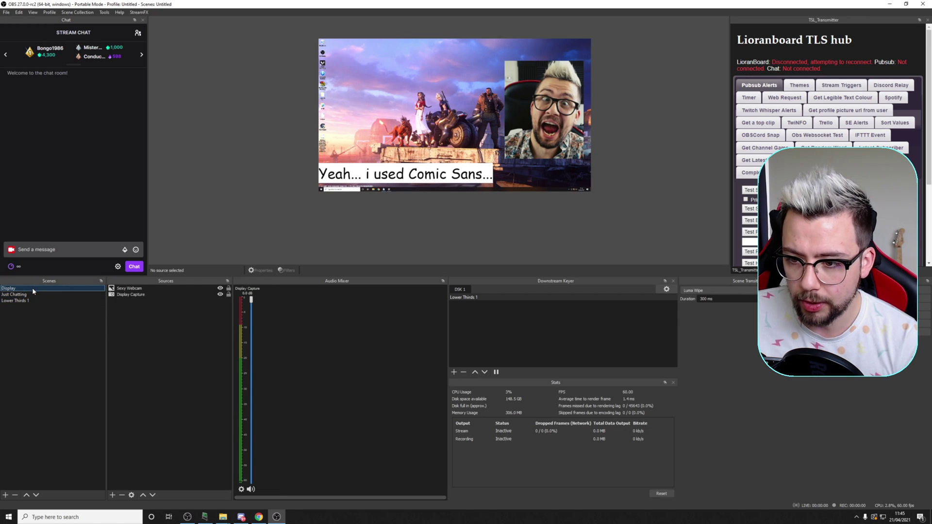
click(98, 295)
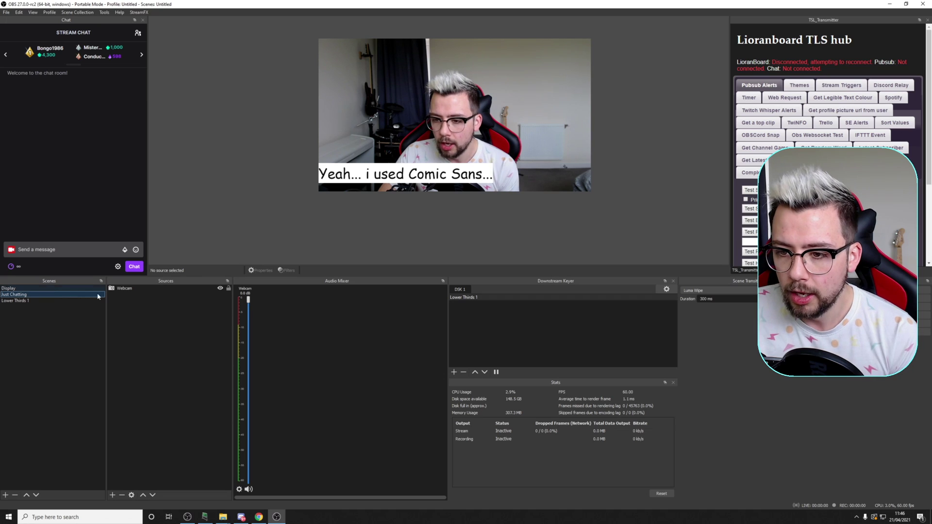
- Hide the Lower Thirds 1 caption in the keyer and show it again
click(496, 372)
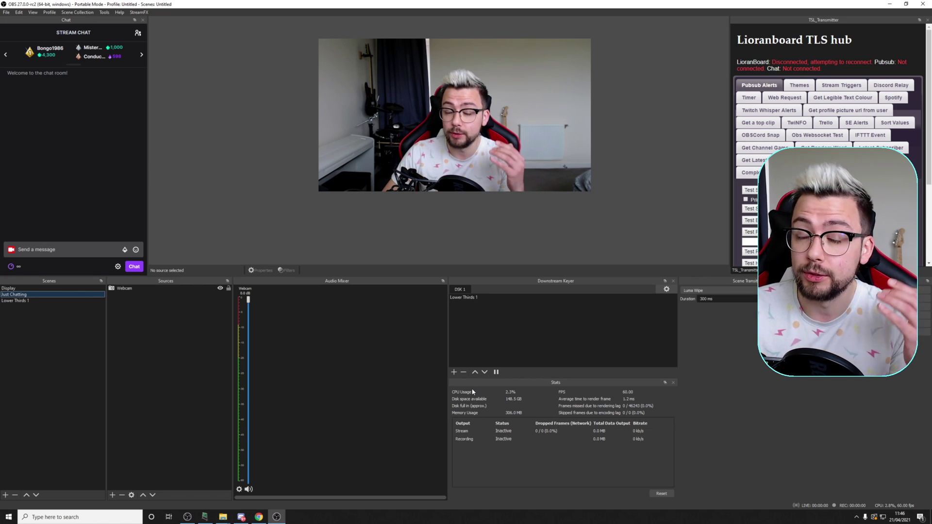
click(485, 298)
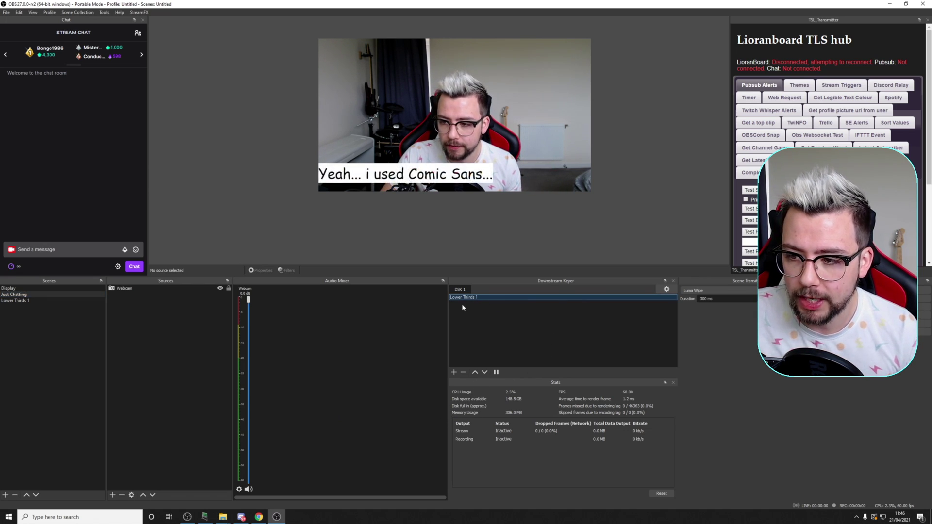
click(667, 291)
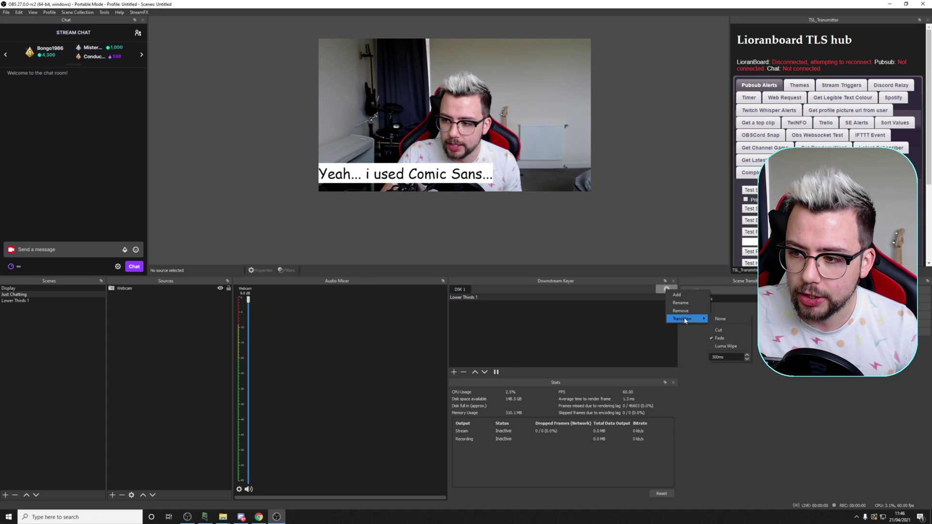
- Add a Slide transition with direction Right, preview it, and save
click(726, 346)
click(718, 291)
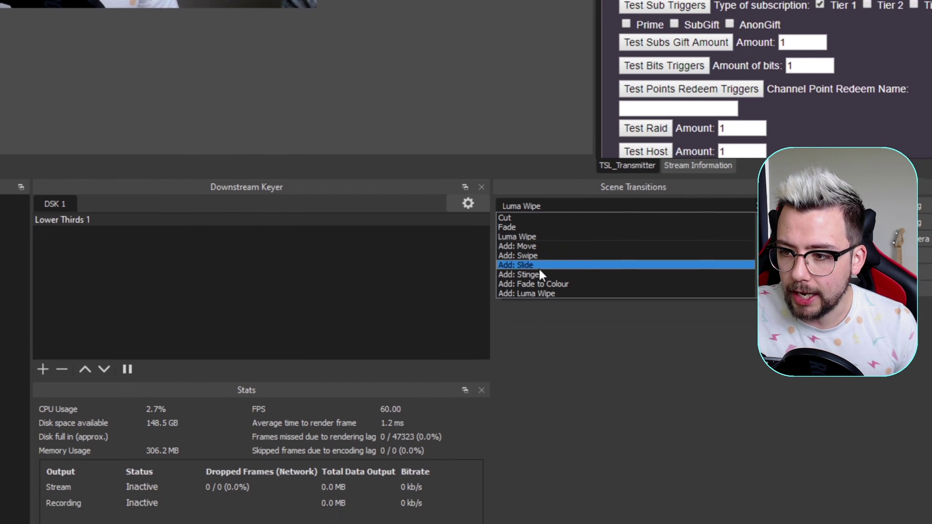
click(535, 266)
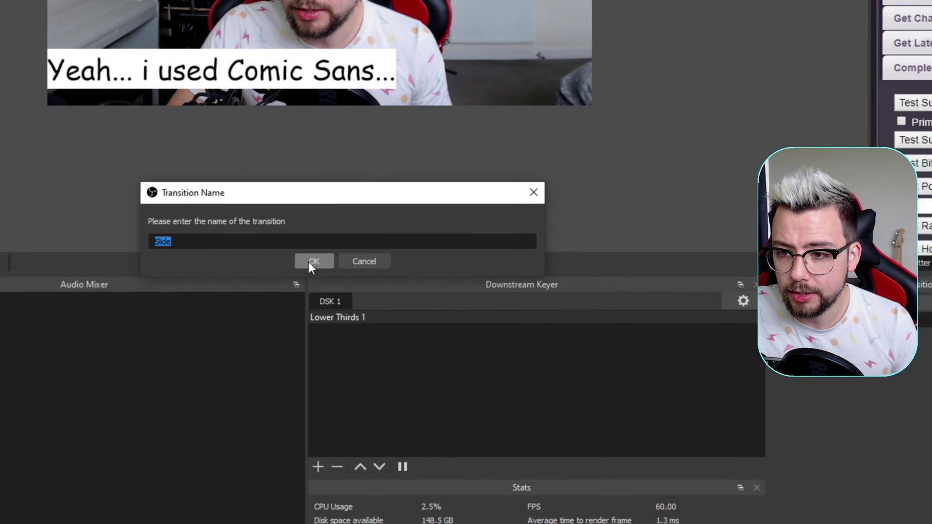
click(48, 231)
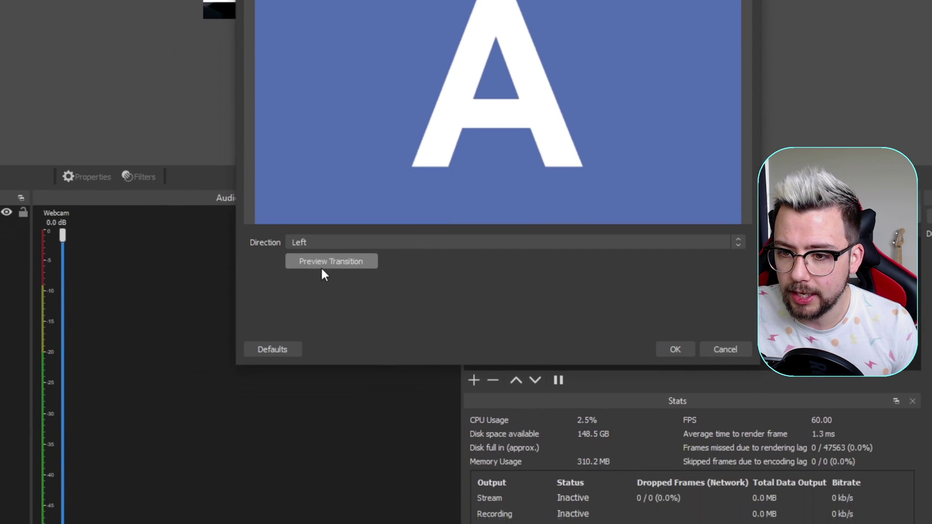
click(218, 346)
click(356, 237)
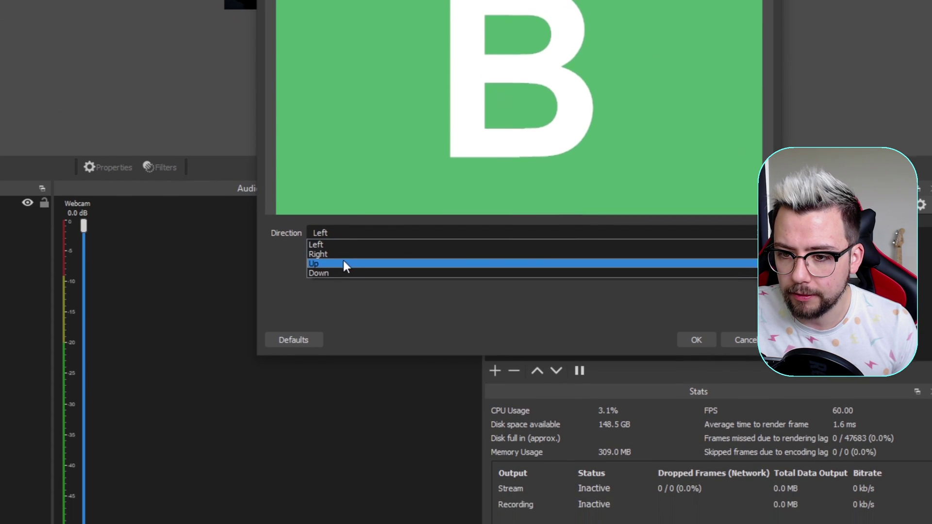
click(346, 266)
click(359, 265)
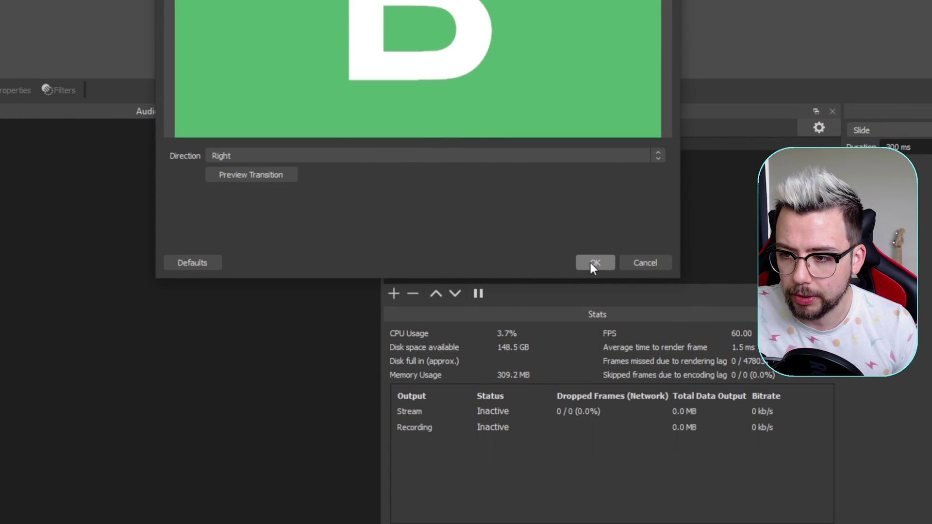
click(696, 351)
- Make the DSK 1 keyer use the Slide transition and set scene transitions back to Fade
click(819, 128)
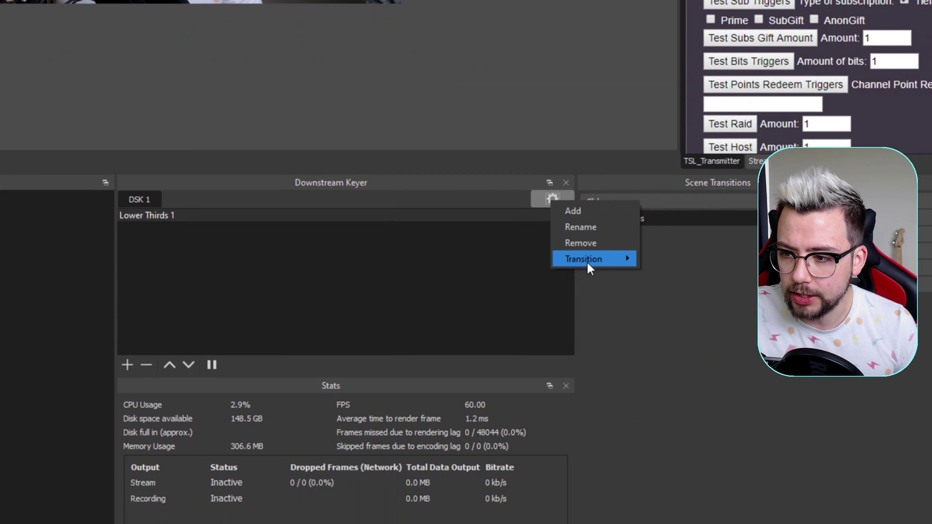
mouse_move(606, 296)
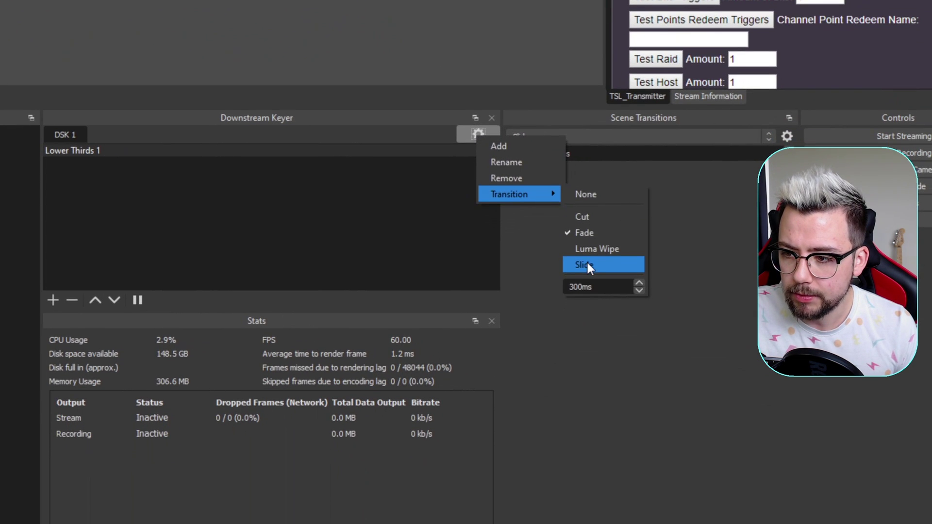
click(667, 368)
click(558, 175)
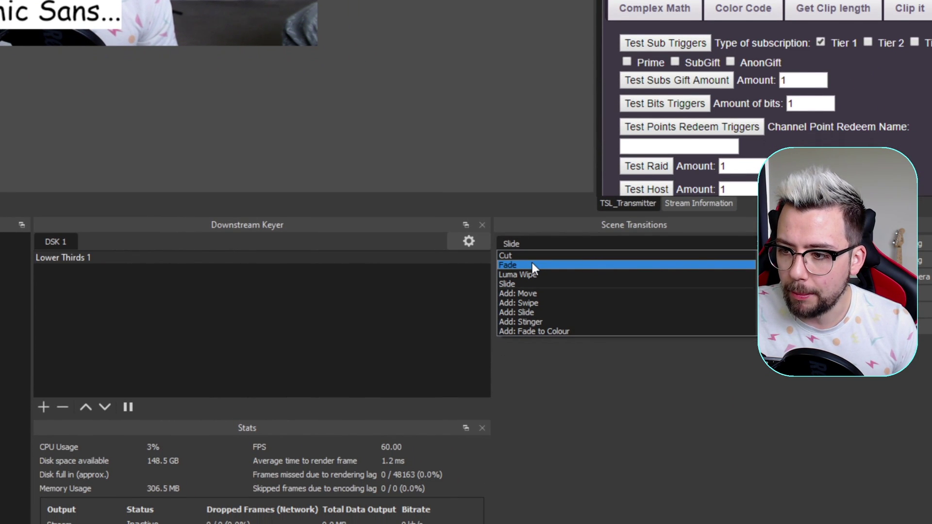
click(532, 263)
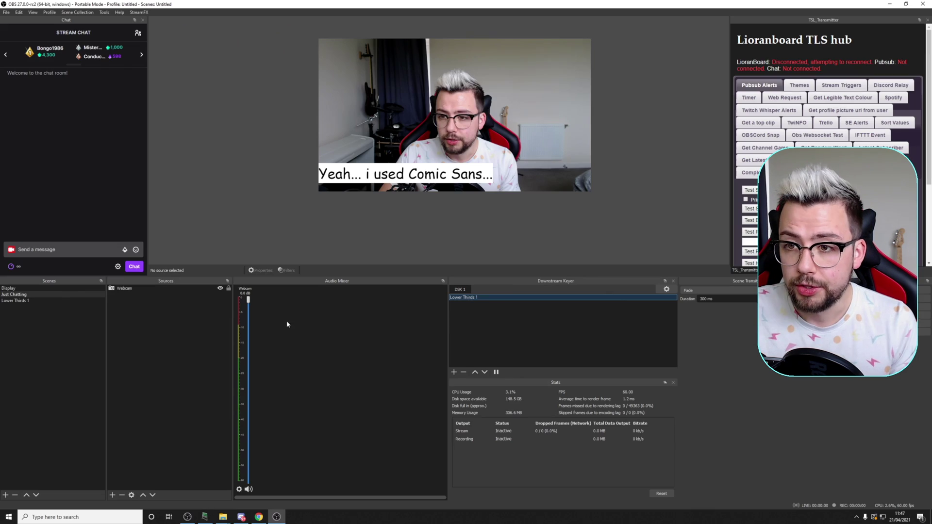
click(497, 372)
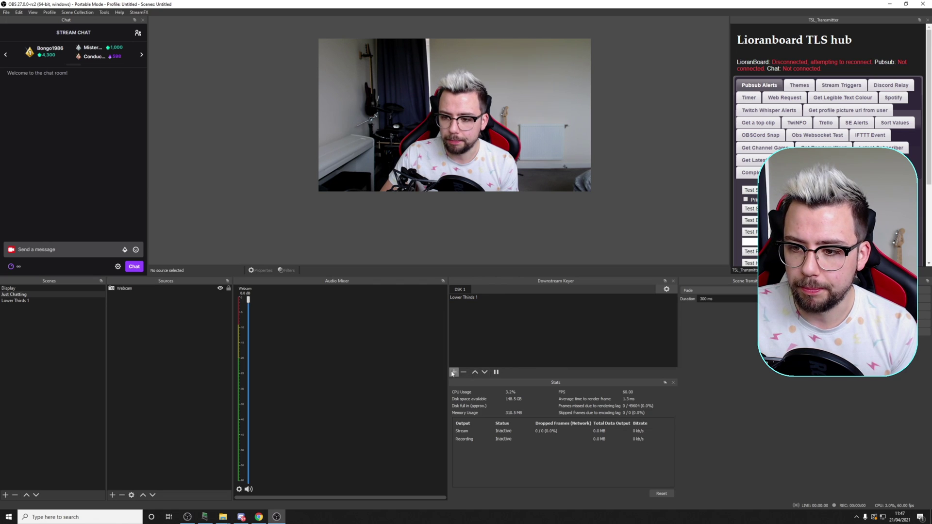
click(463, 298)
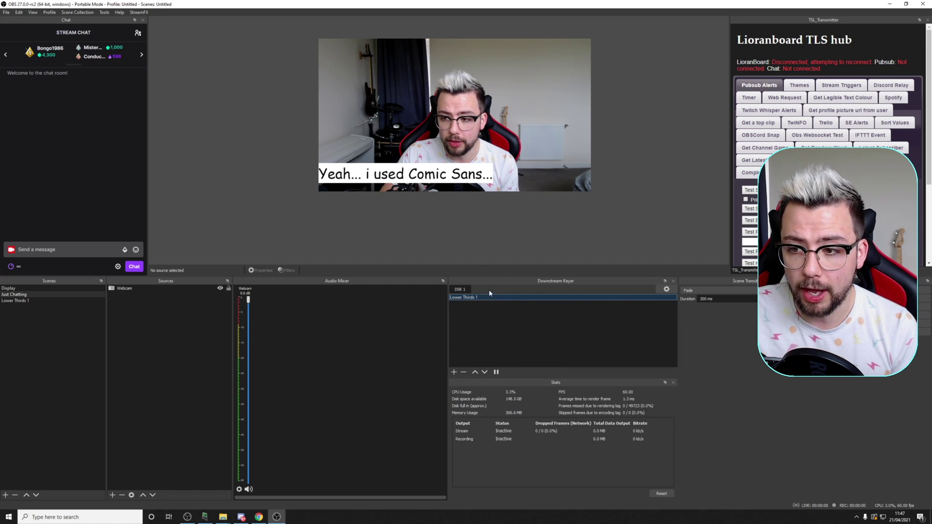
click(496, 372)
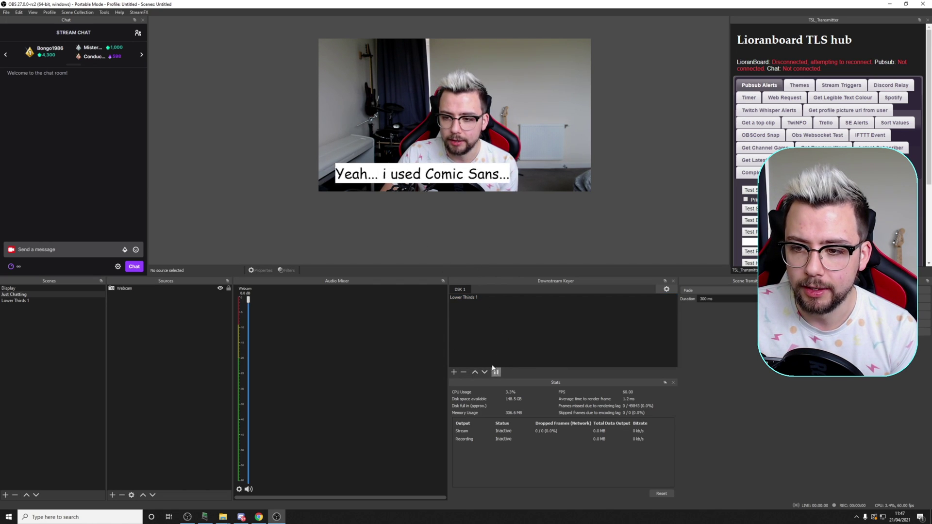
click(469, 297)
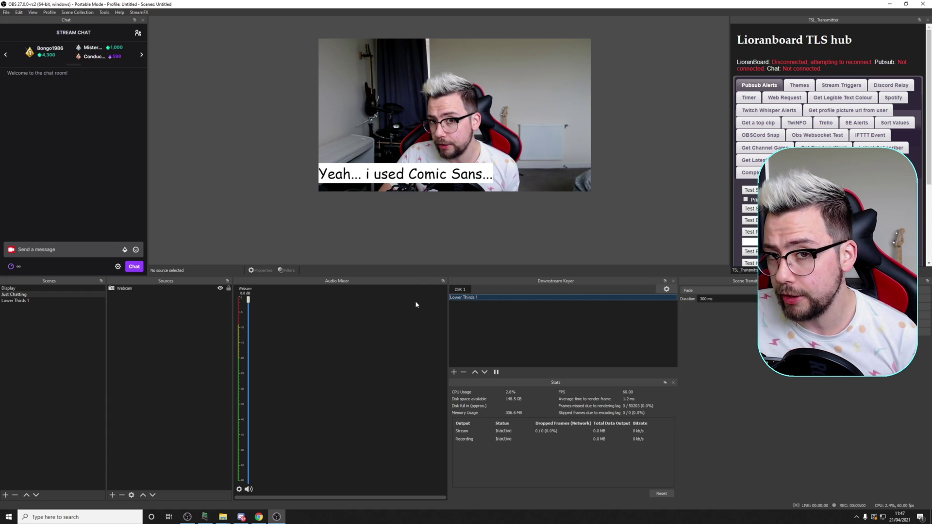
click(29, 312)
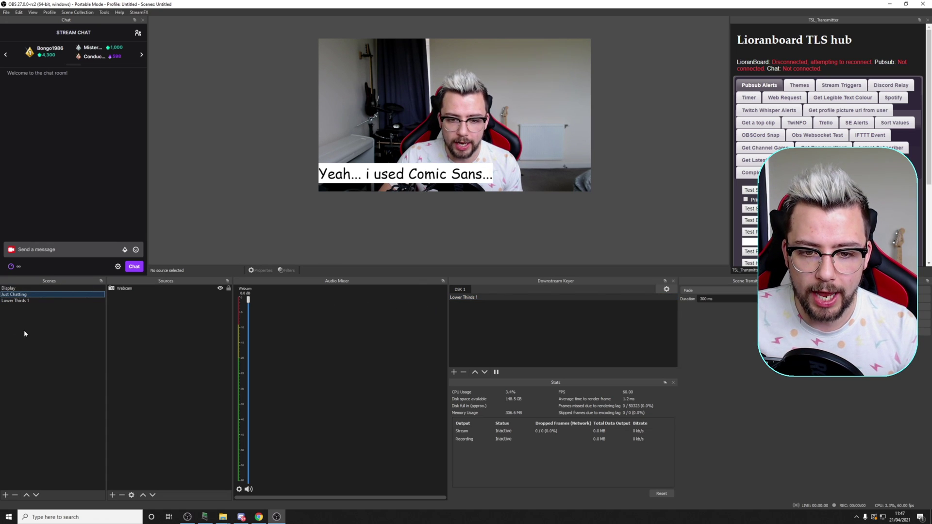
click(22, 300)
- Duplicate the Lower Thirds 1 scene as a new Lower Thirds 2 scene
right_click(23, 302)
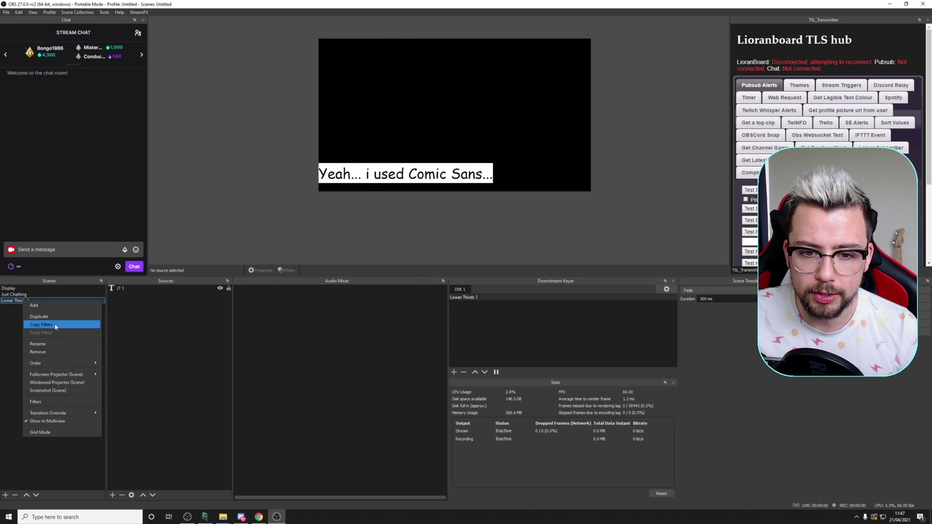
click(36, 317)
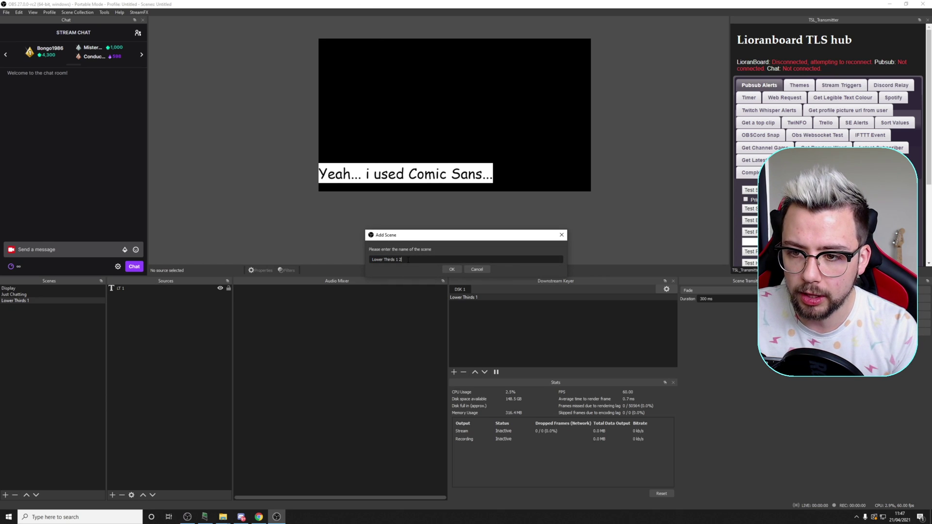
click(452, 270)
- Replace the linked LT 1 text source with an independent pasted duplicate
right_click(120, 288)
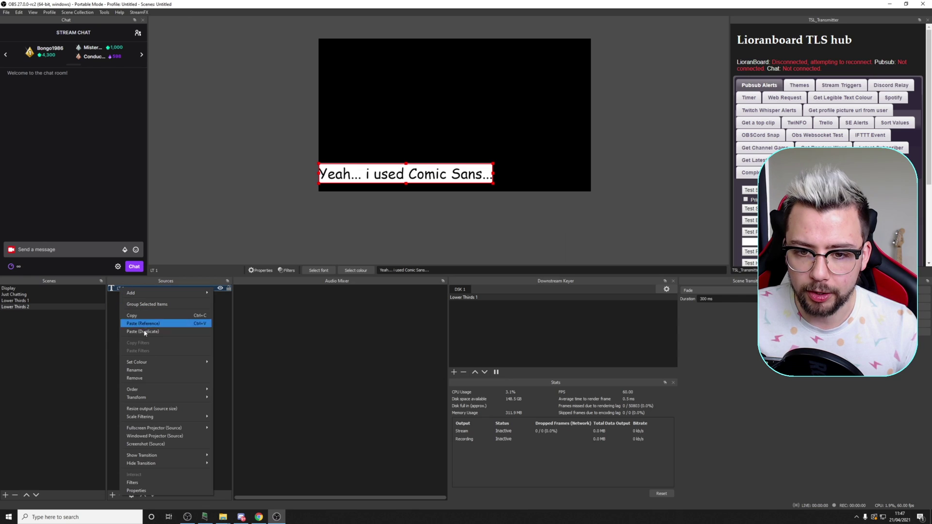
right_click(136, 316)
click(159, 347)
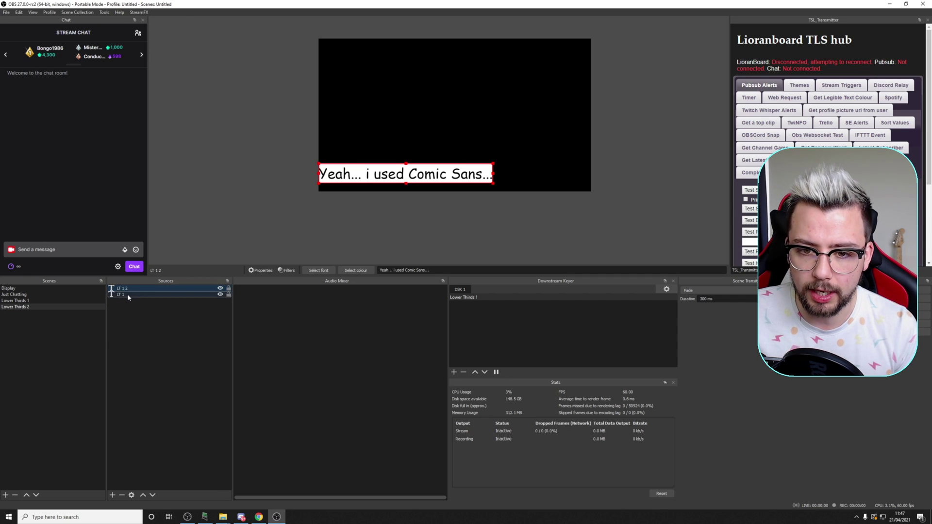
click(127, 294)
key(Delete)
key(Return)
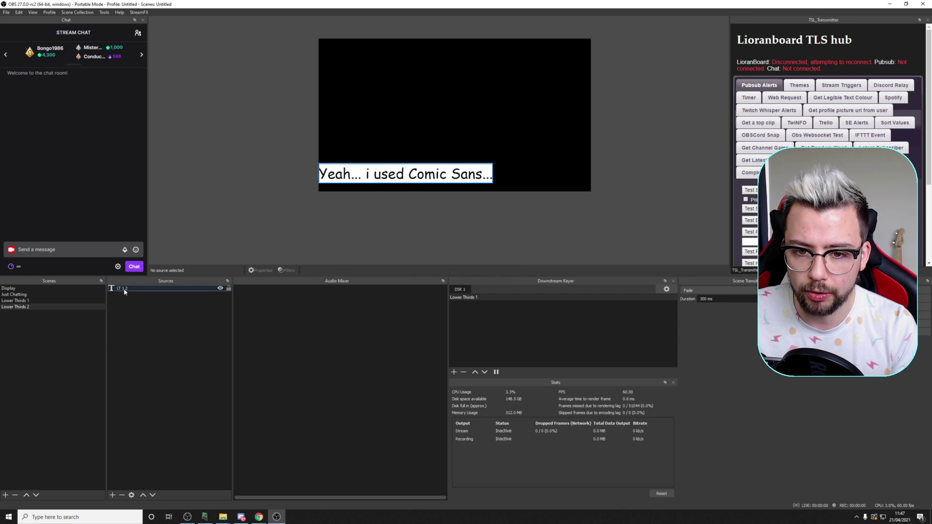
- Rename the copied source to LT 2 and set its text to 'What are you going to do about it?'
right_click(124, 288)
click(144, 368)
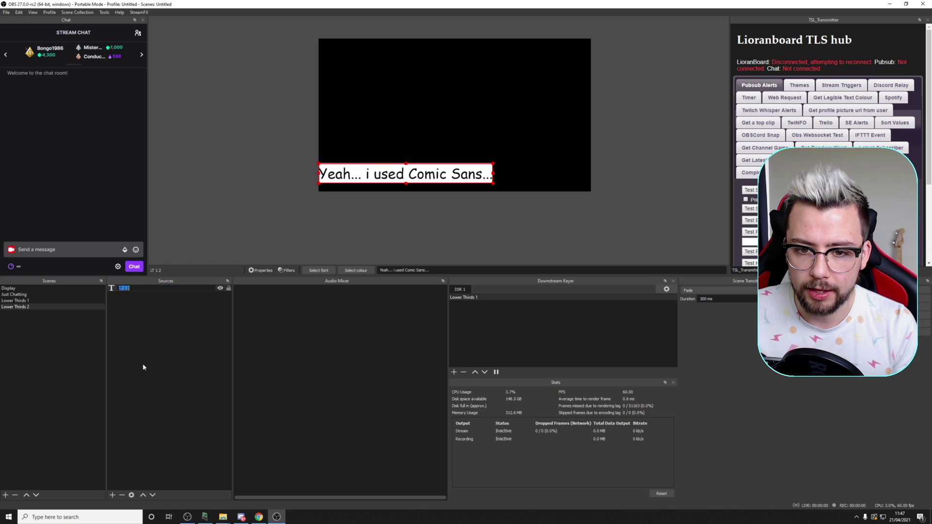
double_click(135, 289)
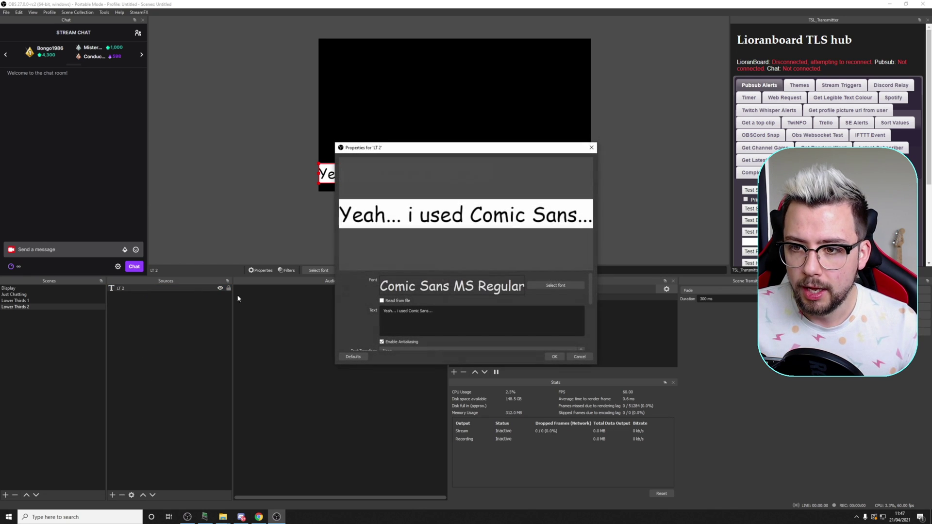
text(What )
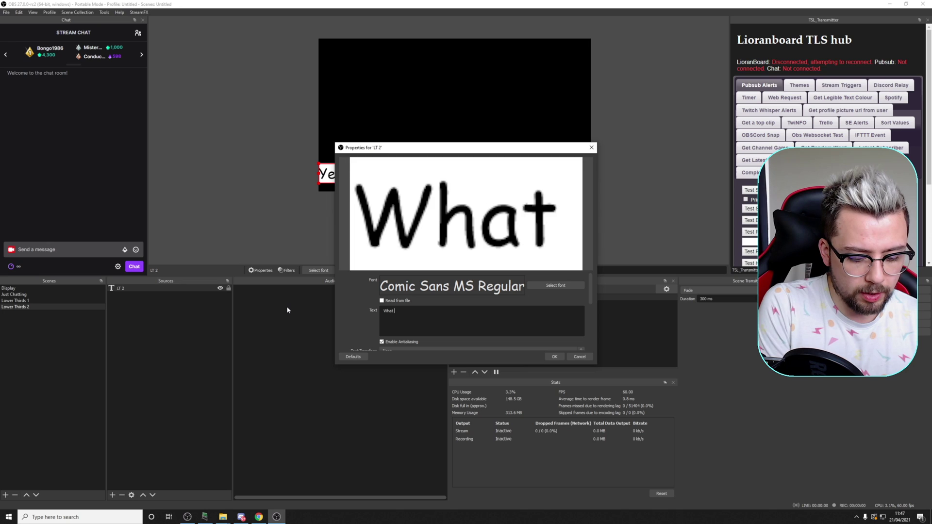
text(are you going to)
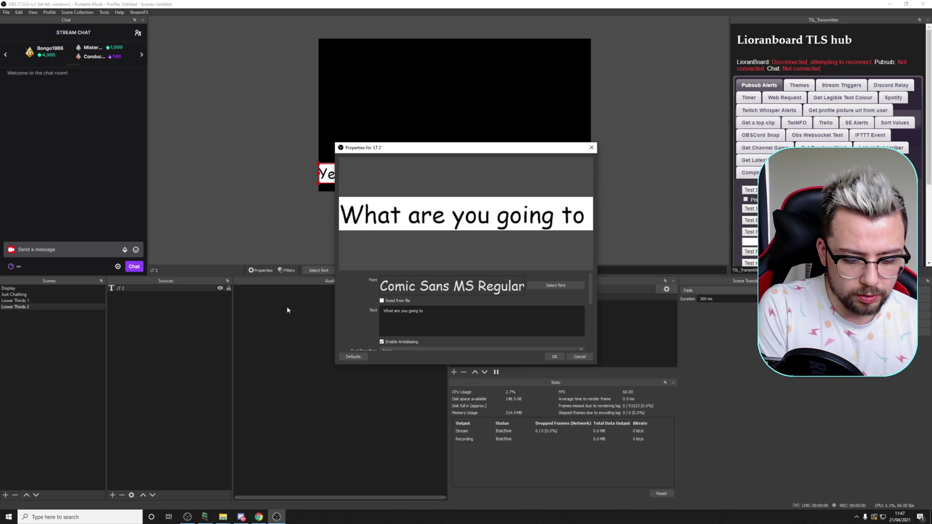
text( do about it?)
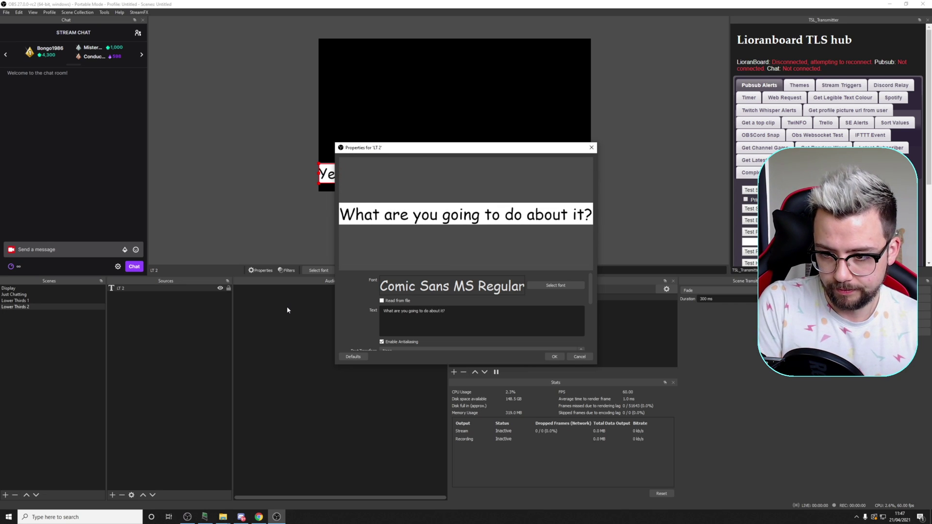
click(563, 356)
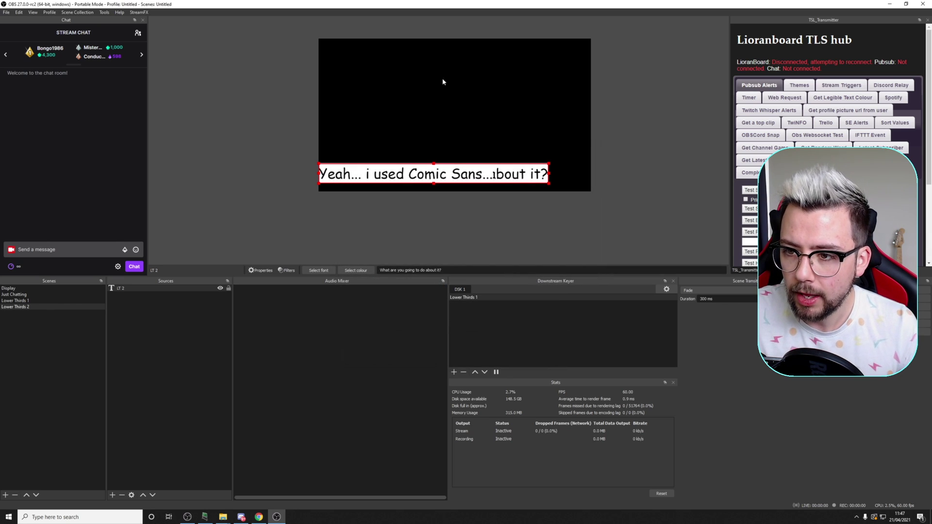
click(413, 234)
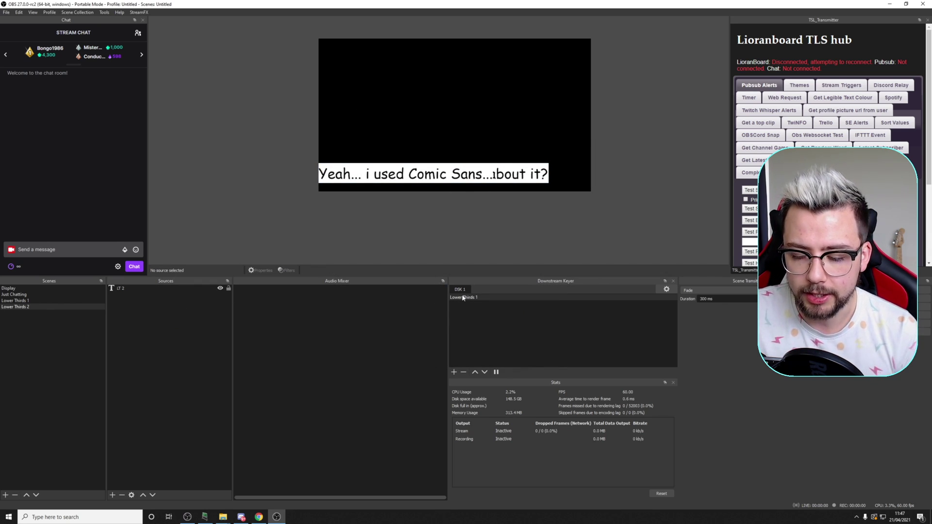
- Add Lower Thirds 2 to DSK 1 and swap both lower thirds over Just Chatting
click(14, 308)
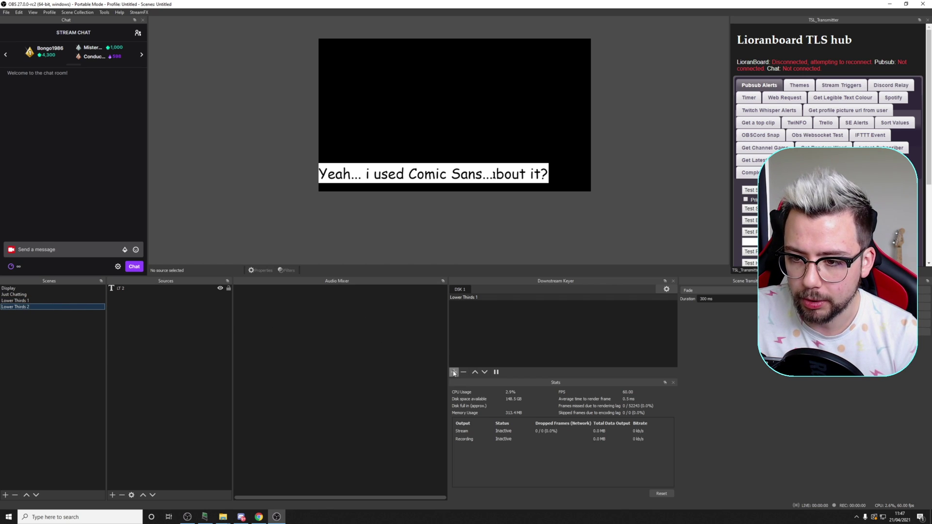
click(14, 295)
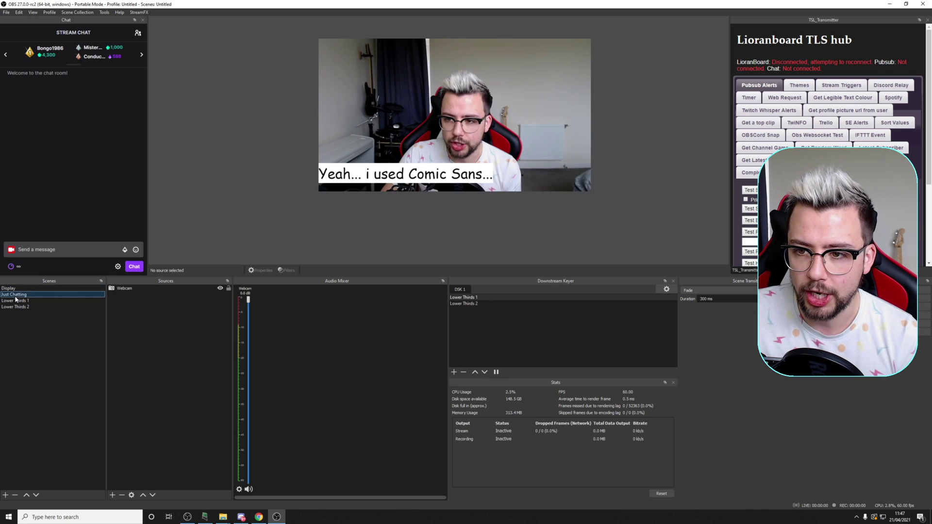
click(469, 306)
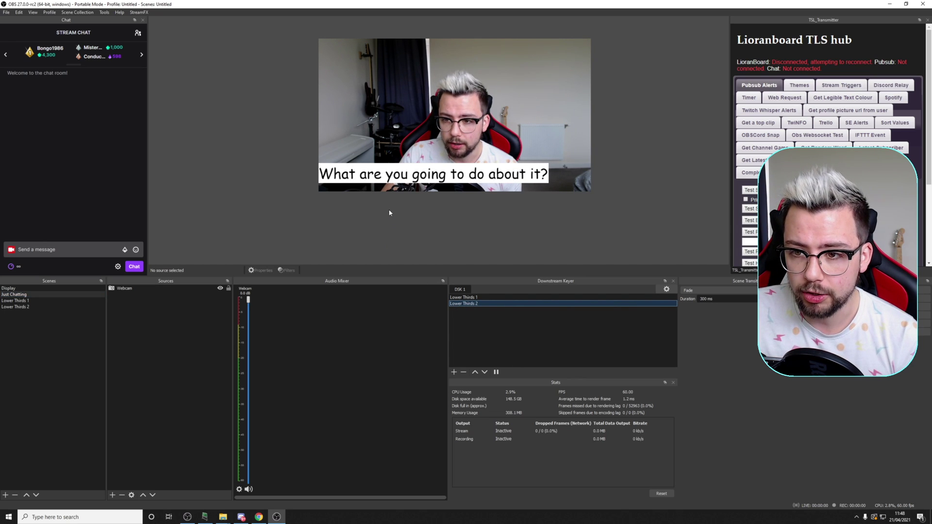
click(488, 297)
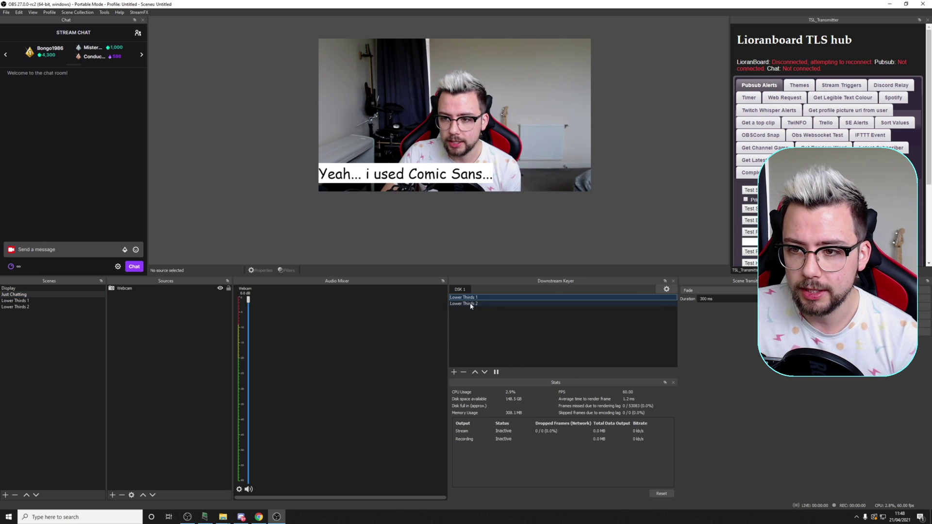
click(475, 304)
click(666, 289)
- Set the keyer transition to Luma Wipe and test it between both lower thirds
mouse_move(680, 317)
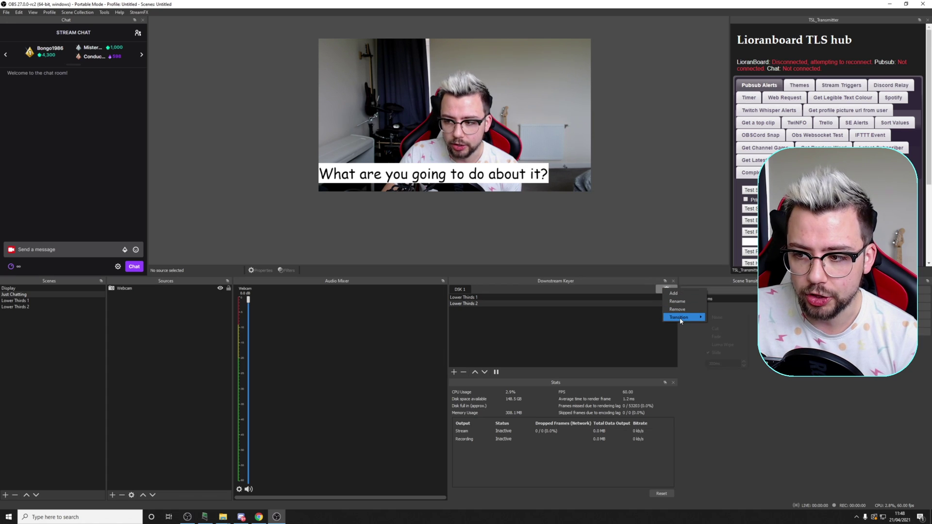
click(726, 346)
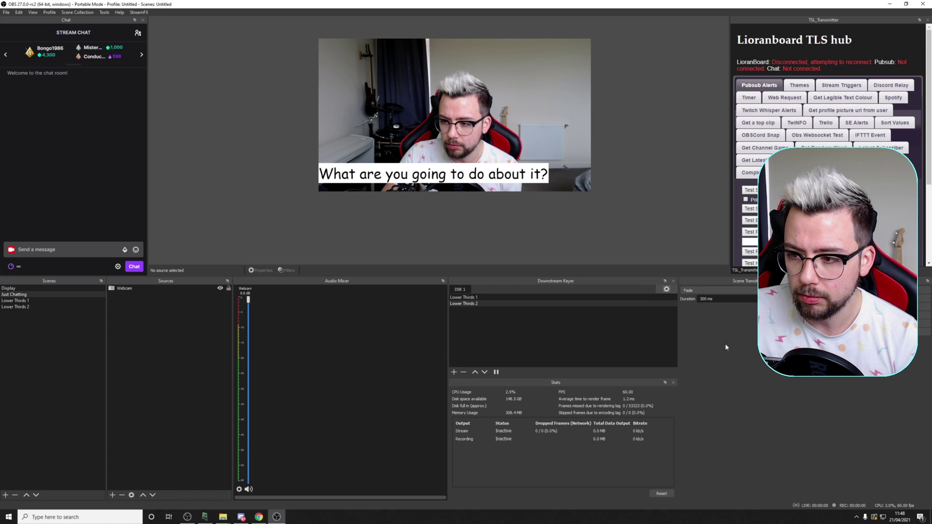
click(470, 297)
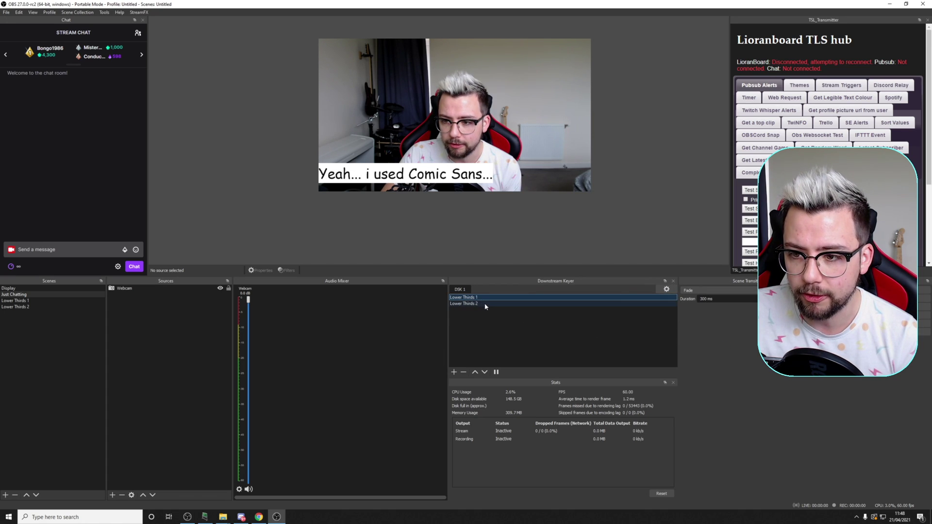
click(485, 303)
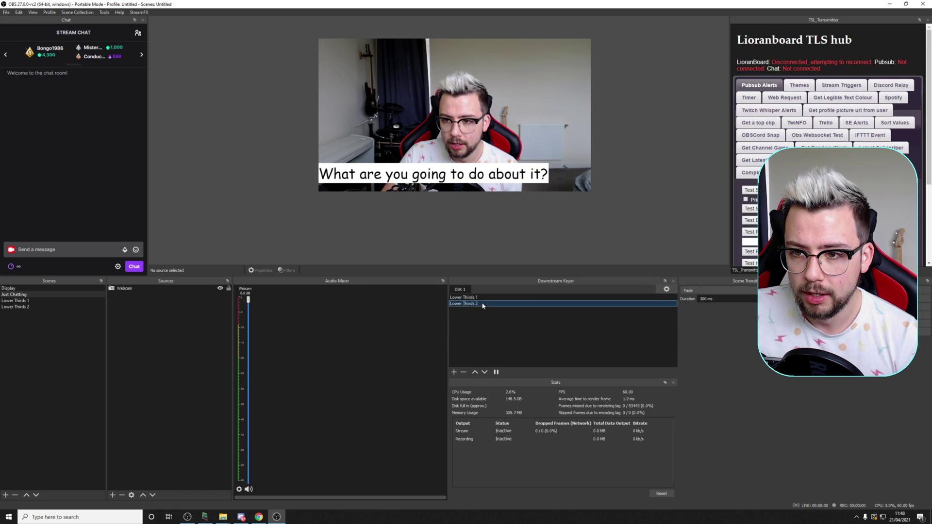
click(488, 298)
- Switch the keyer transition to Cut and test it between both lower thirds
click(667, 290)
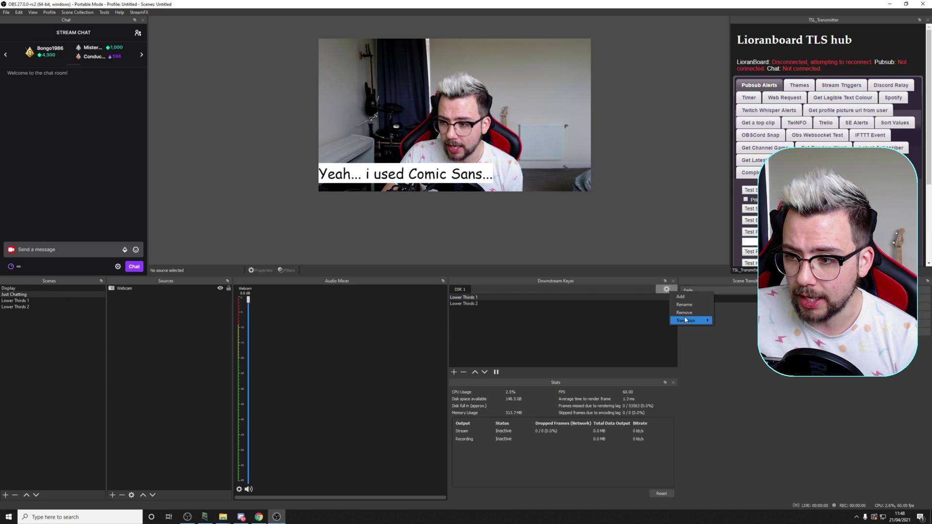
mouse_move(690, 321)
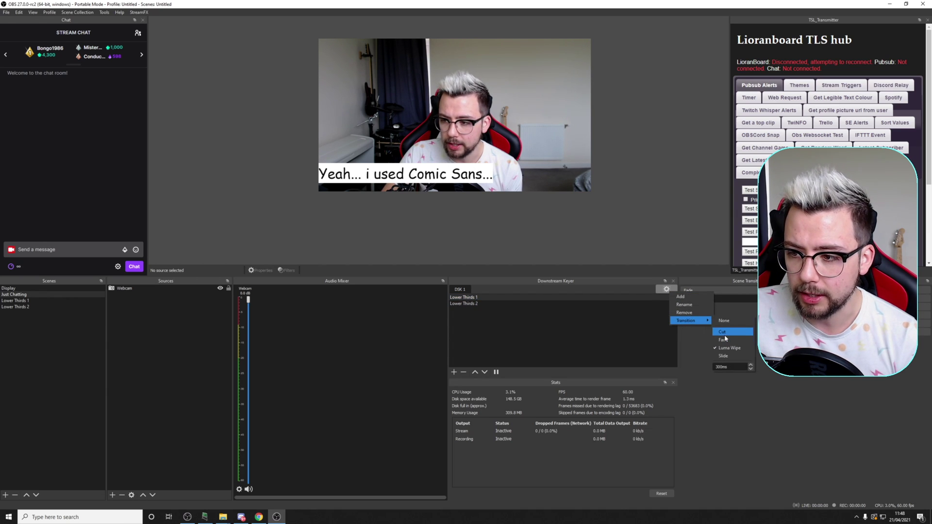
click(723, 332)
click(486, 304)
click(515, 298)
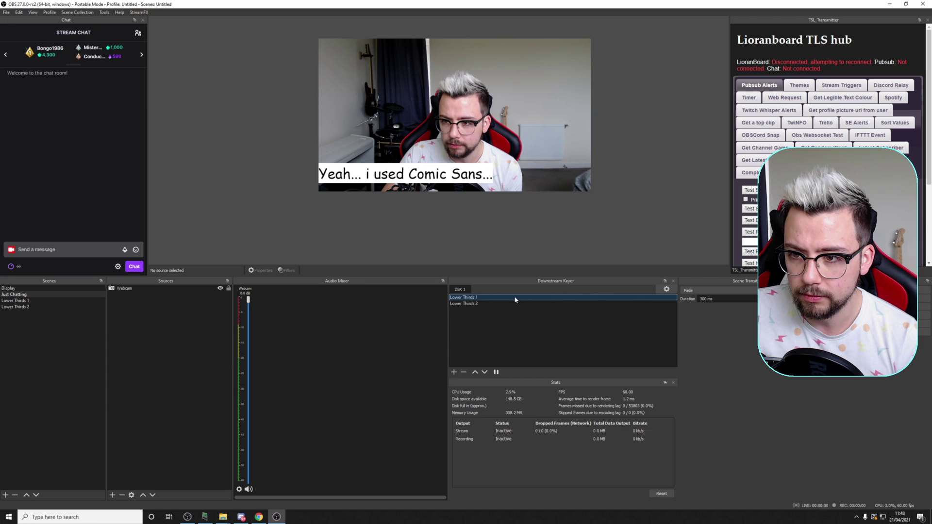
- Choose another keyer transition and confirm the caption stays on the Display and Just Chatting scenes
click(664, 290)
mouse_move(685, 316)
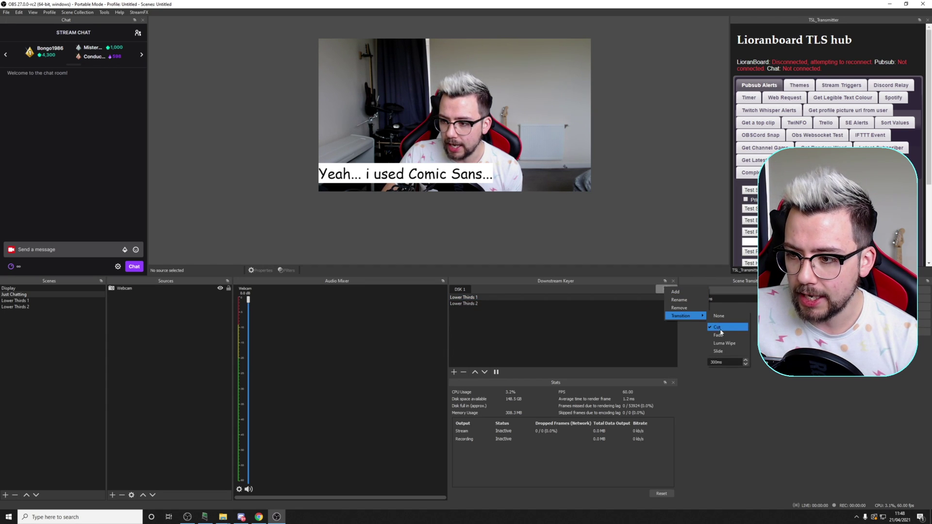
click(714, 333)
click(474, 304)
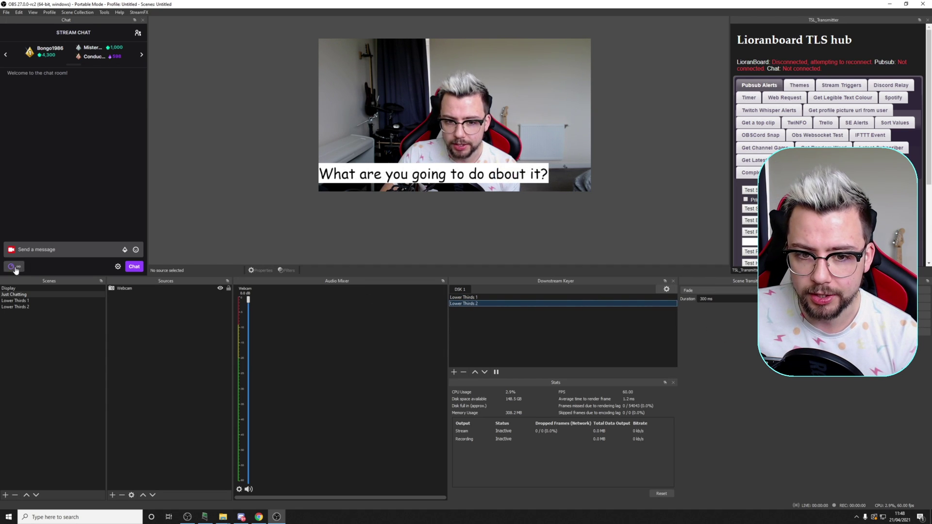
click(34, 288)
click(483, 304)
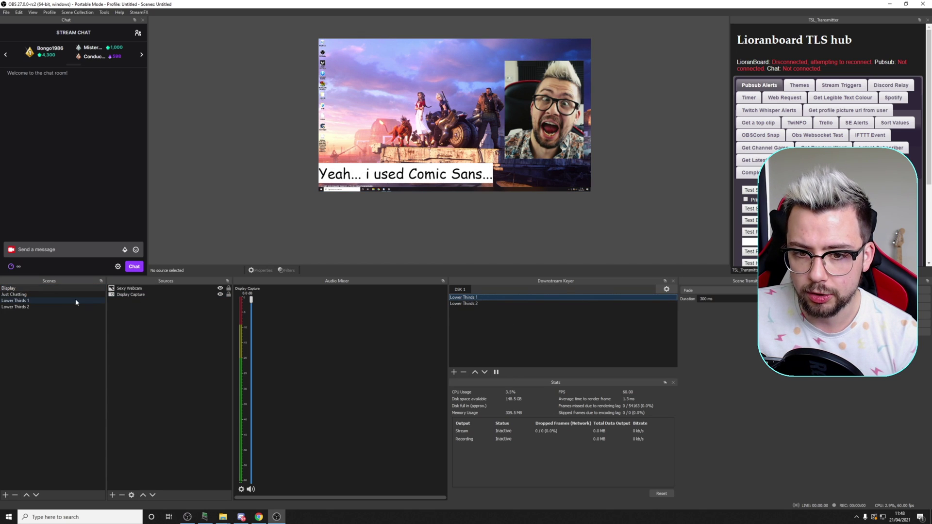
click(68, 295)
click(473, 298)
- Put the Comic Sans lower third back on air and open the File menu
click(473, 304)
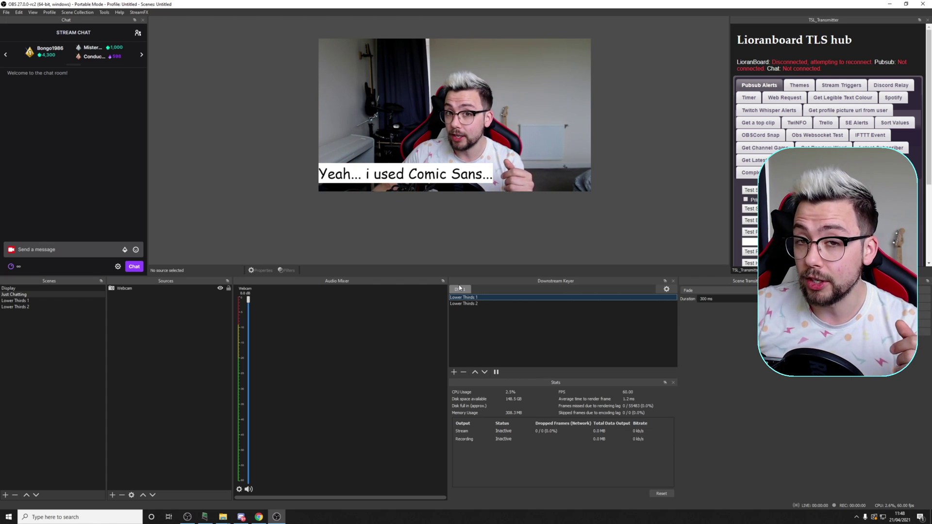
click(7, 13)
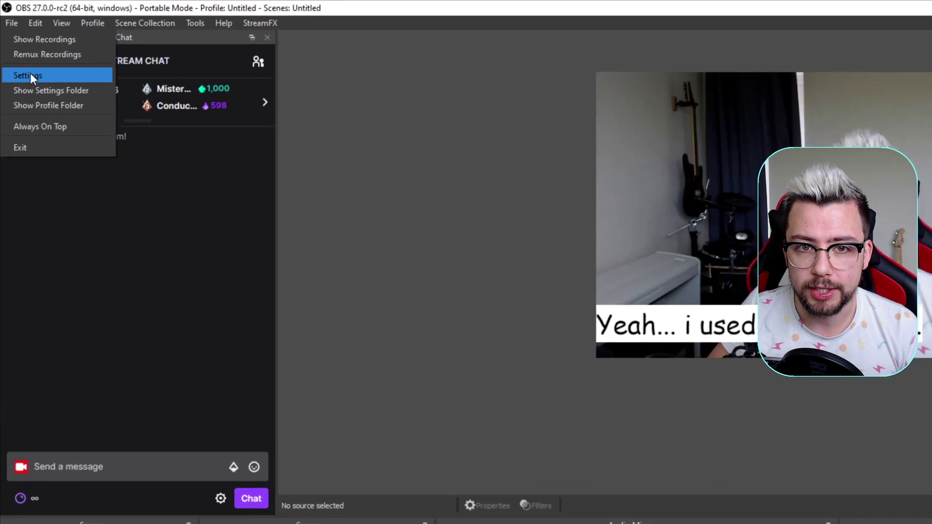
- In Settings > Hotkeys, bind Lower Thirds 1's DSK 1 show/hide to Ctrl+1 and Ctrl+2
click(16, 40)
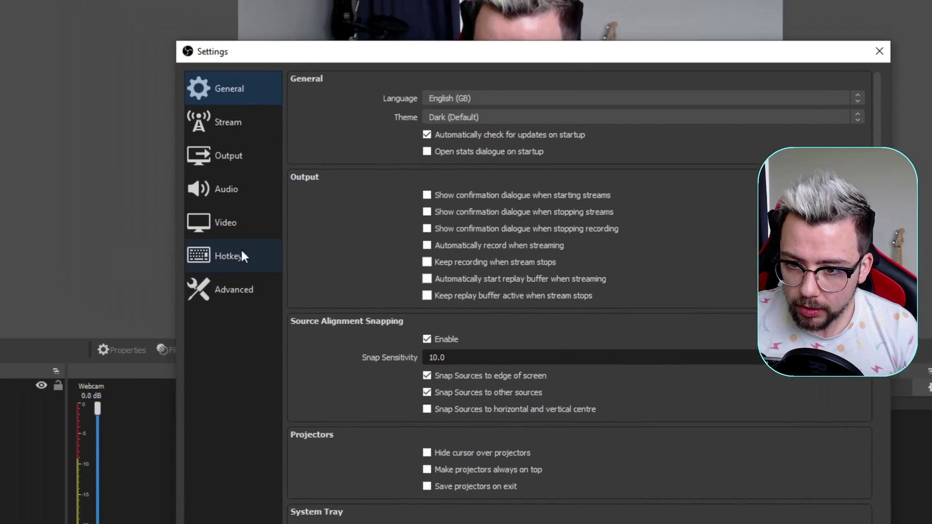
click(242, 255)
scroll(389, 362, down, 5)
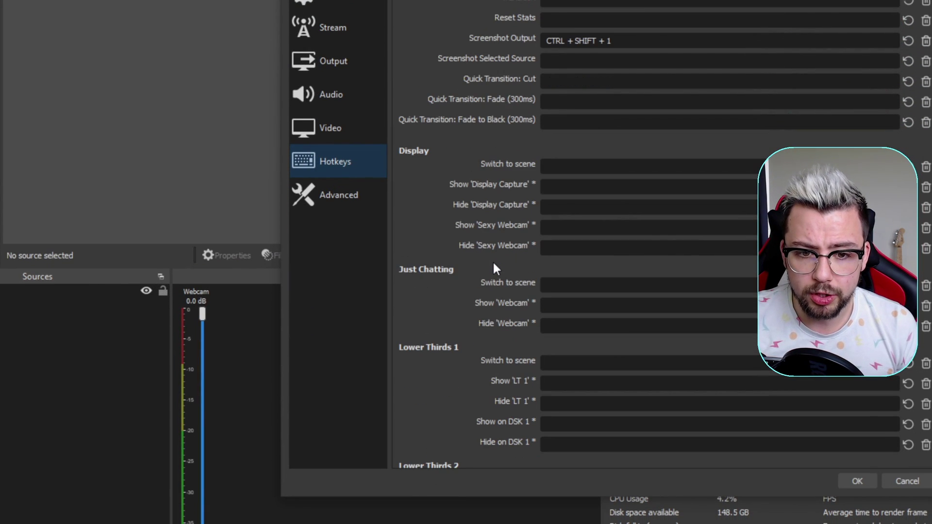
scroll(491, 260, down, 6)
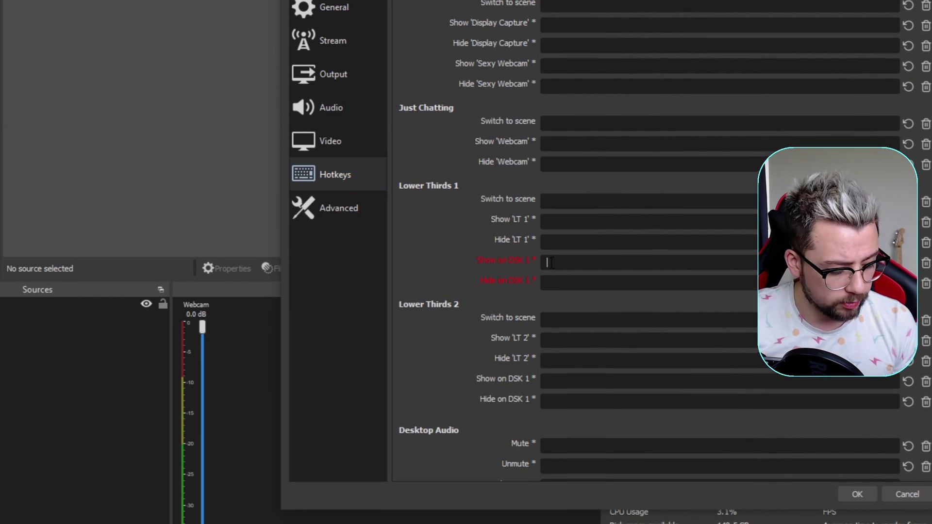
click(549, 262)
key(ctrl+1)
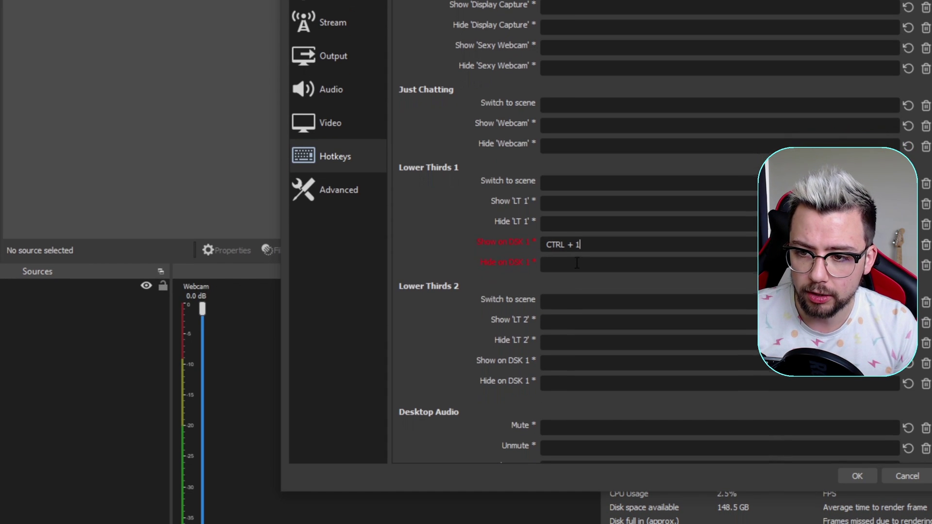
click(577, 263)
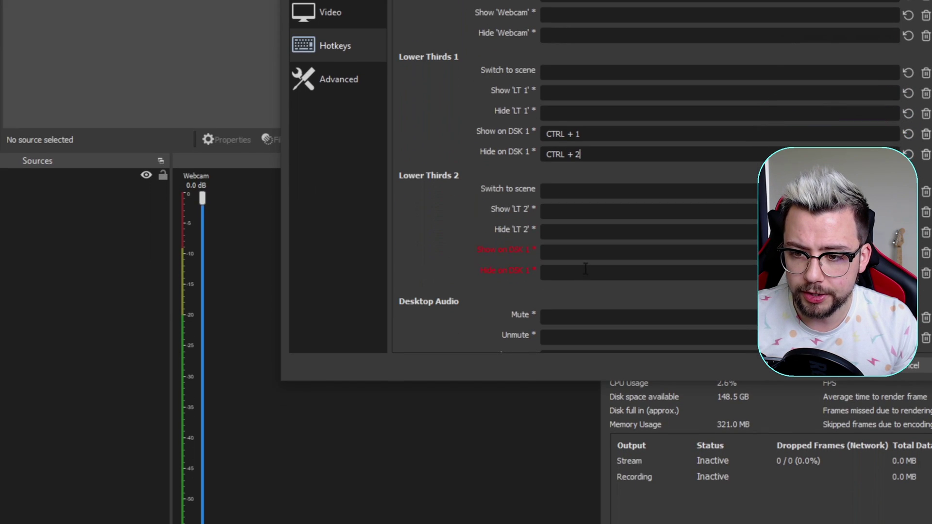
- Bind Lower Thirds 2's DSK 1 show/hide to Ctrl+3 and Ctrl+4, then apply and close
click(566, 343)
key(ctrl)
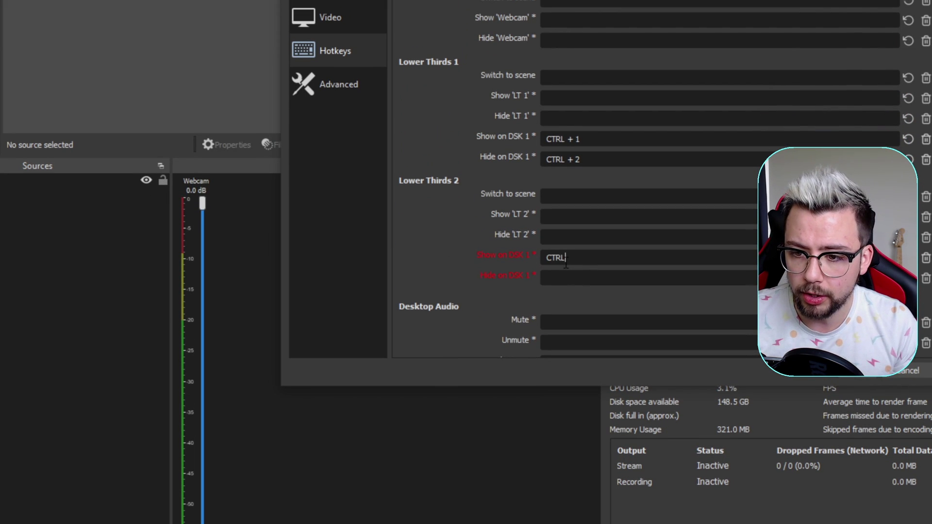
click(588, 277)
key(ctrl)
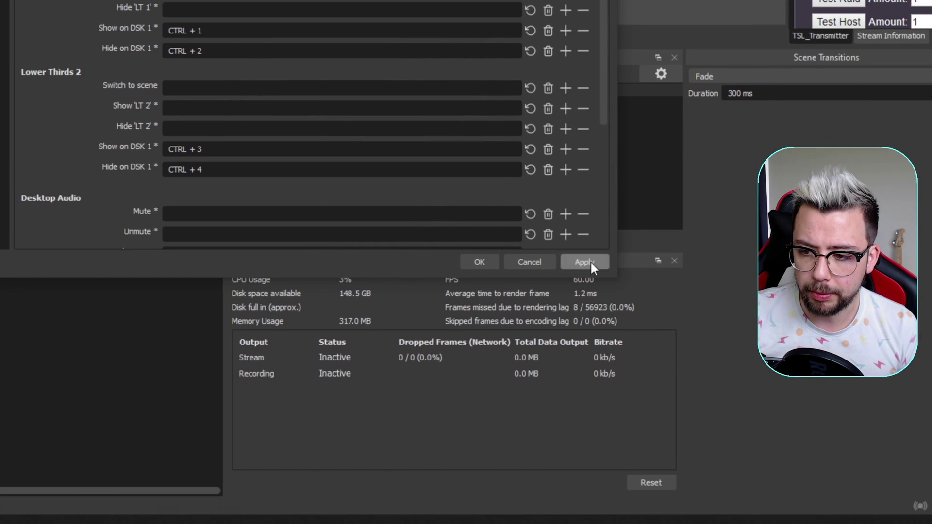
click(591, 265)
click(471, 262)
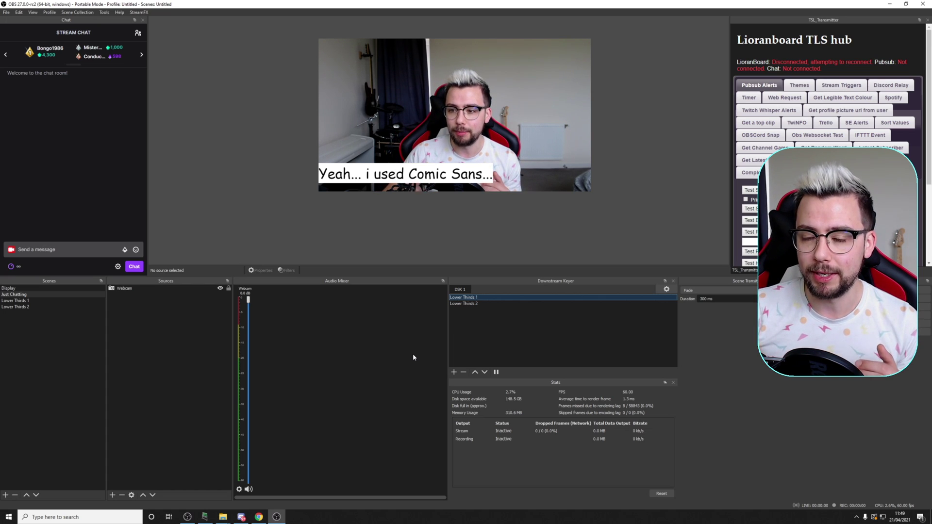
click(667, 289)
mouse_move(681, 322)
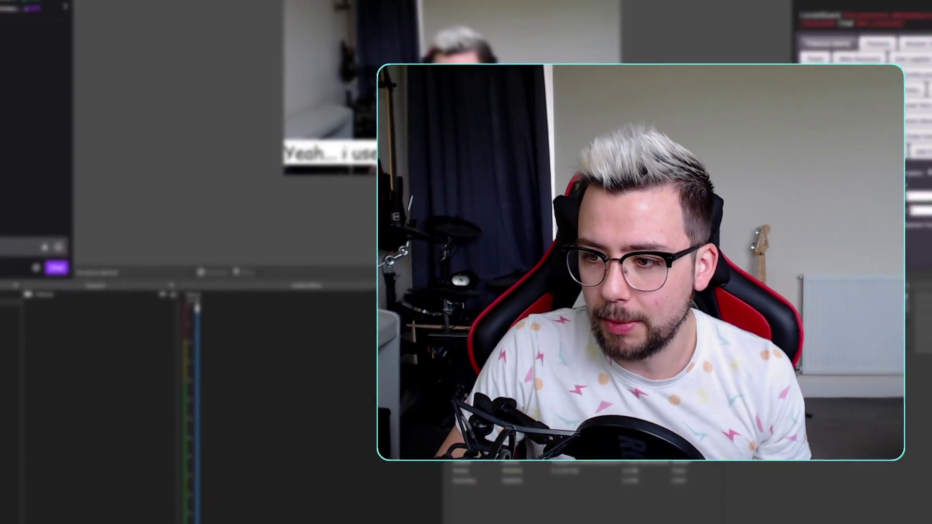
- Add a keyer named DSK 2, check its empty tab, and return to DSK 1
click(666, 289)
click(680, 302)
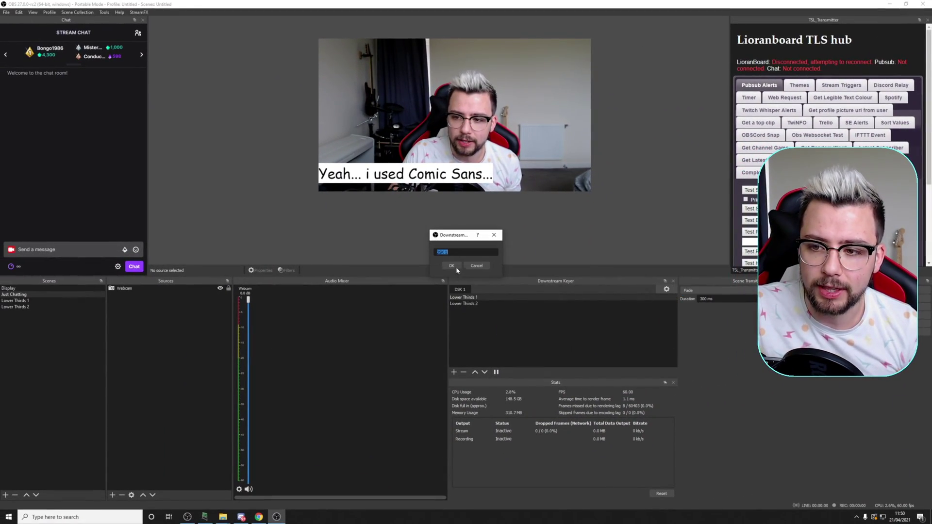
text(2)
key(Return)
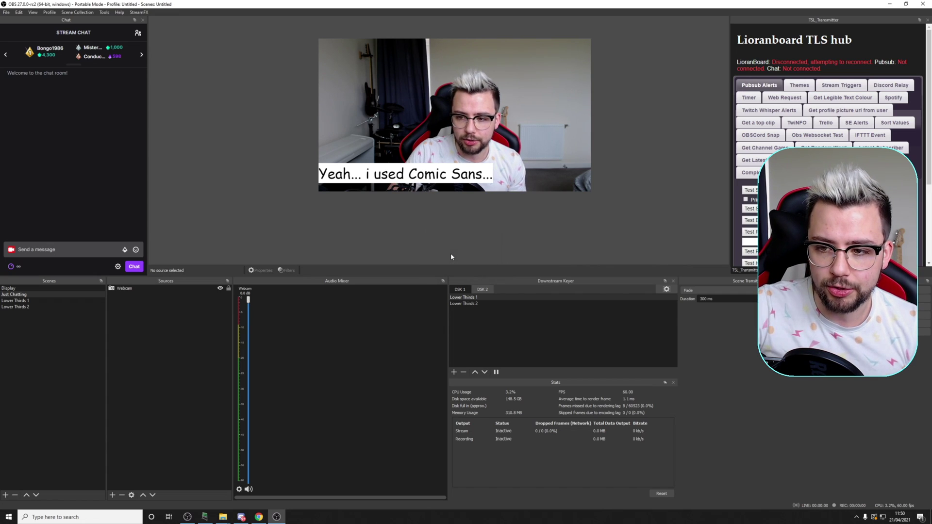
click(476, 290)
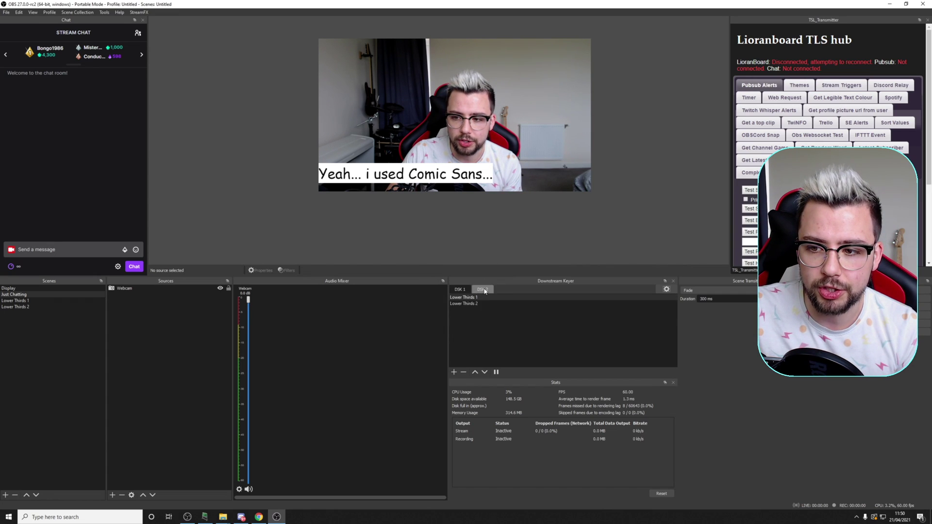
click(467, 290)
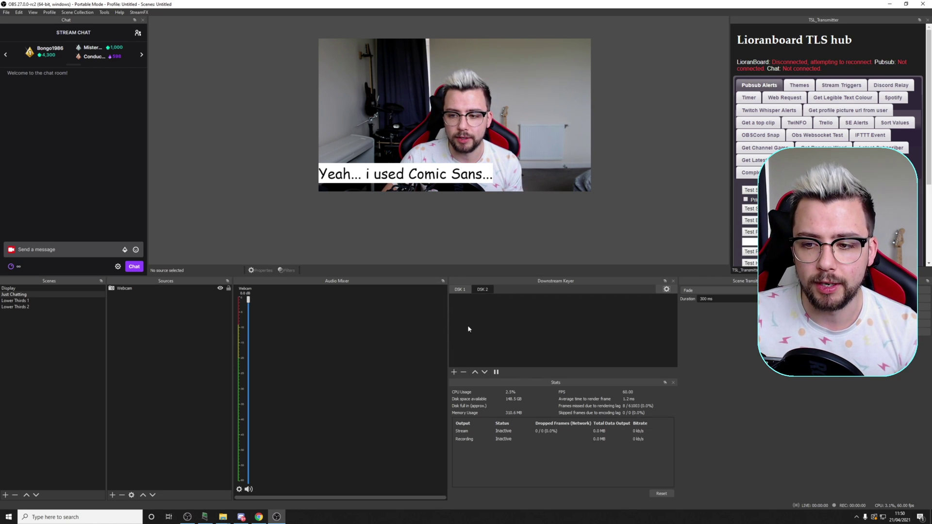
click(458, 290)
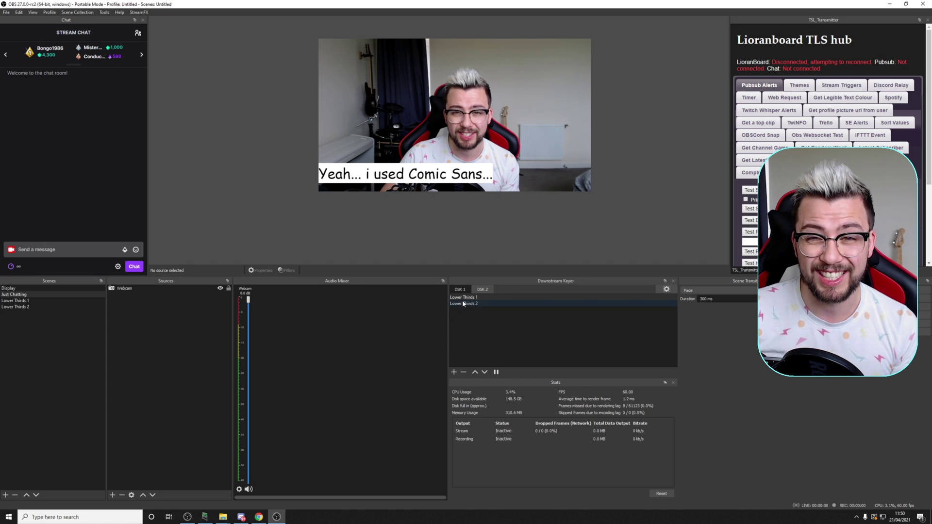